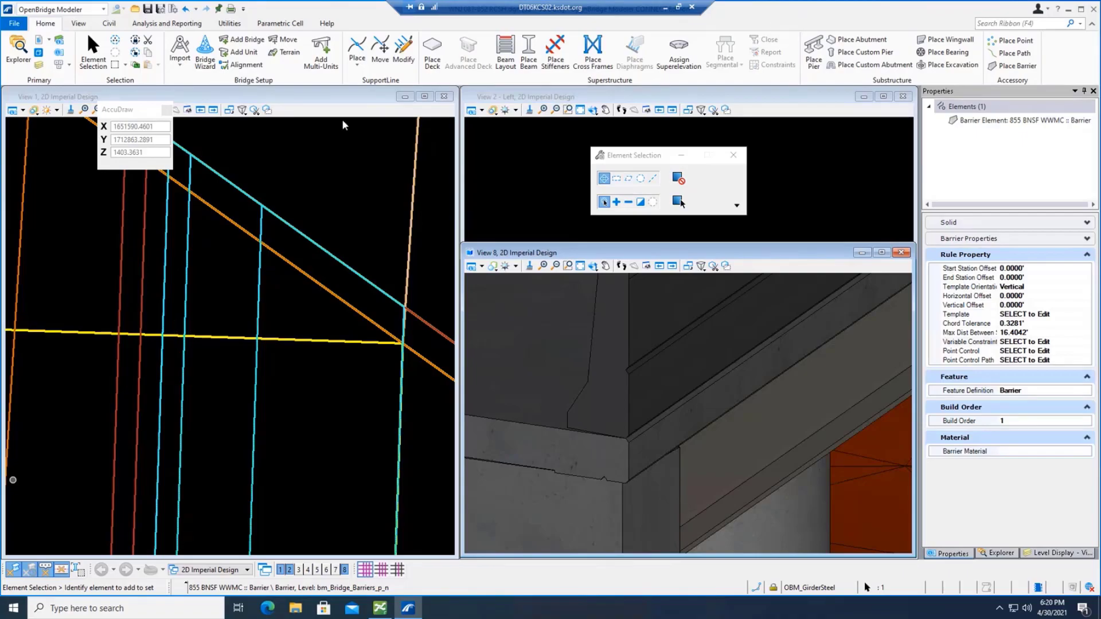
- Open the variable constraints of the selected barrier, after checking its base at the deck corner
click(253, 299)
scroll(243, 372, down, 2)
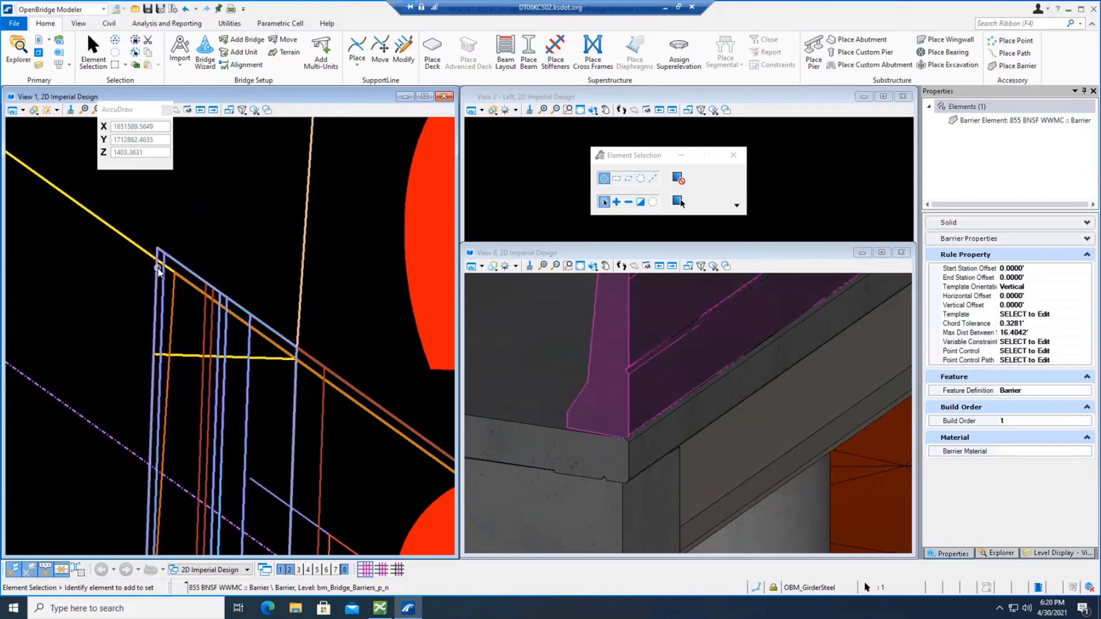
mouse_move(160, 271)
scroll(590, 428, up, 4)
mouse_move(514, 421)
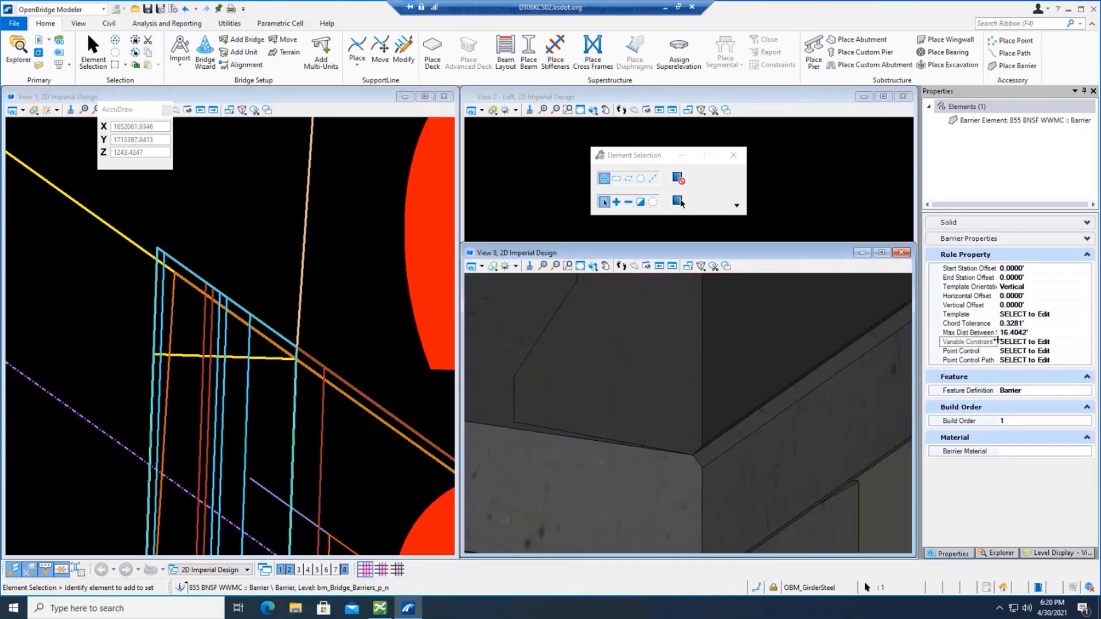
click(1068, 343)
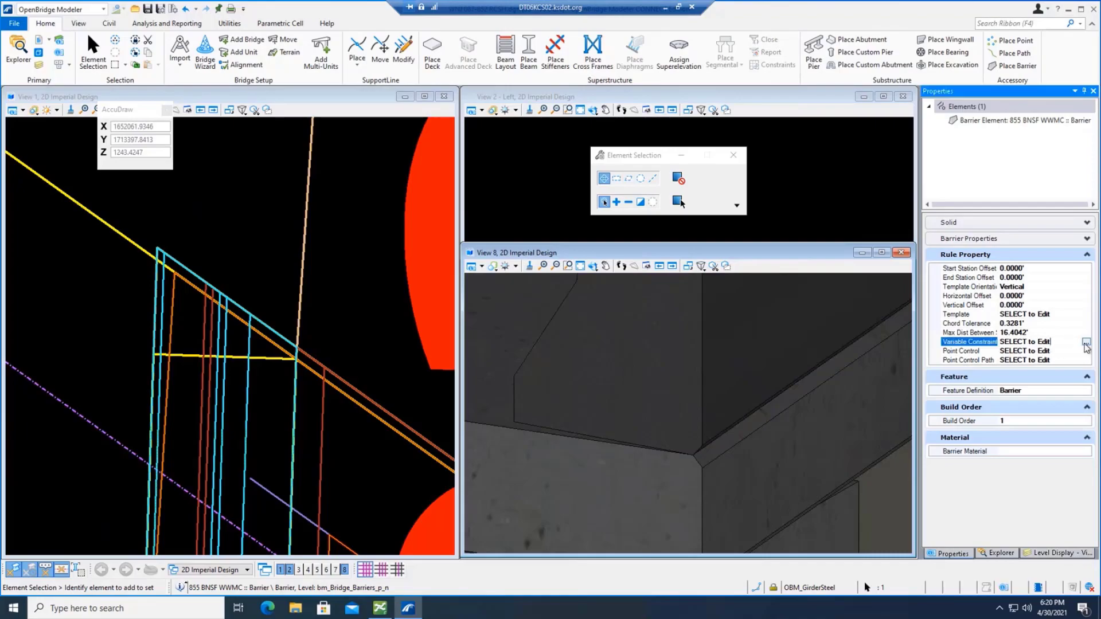
click(1087, 342)
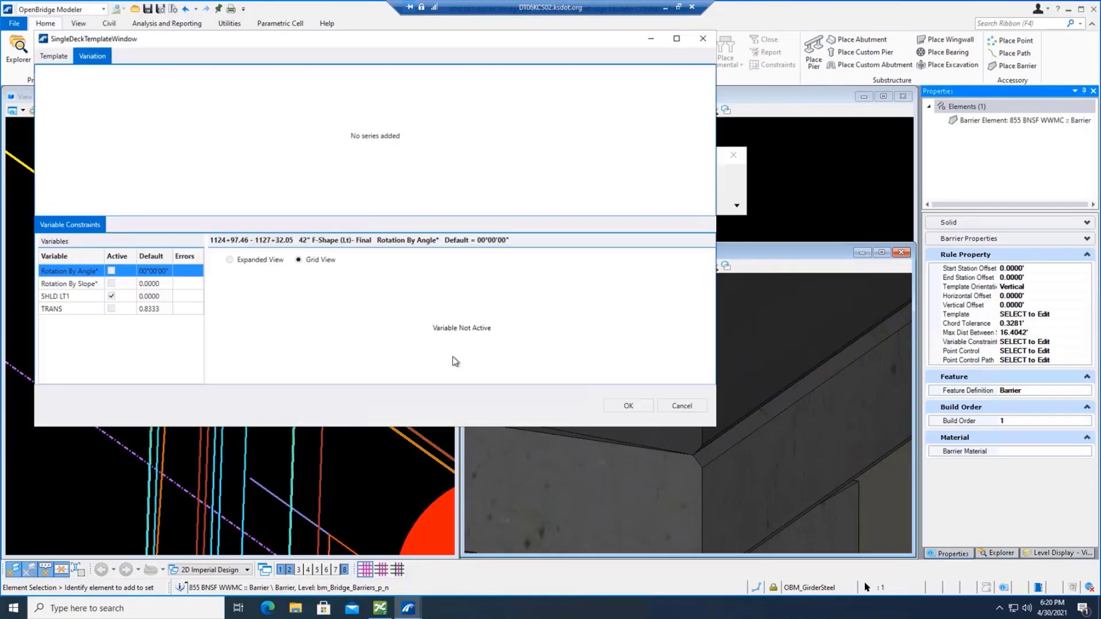
- Add a SupportLine section from SupportLine1 to variable SHLD LT1 with start and end values of -0.03, and apply it to the barrier
click(82, 296)
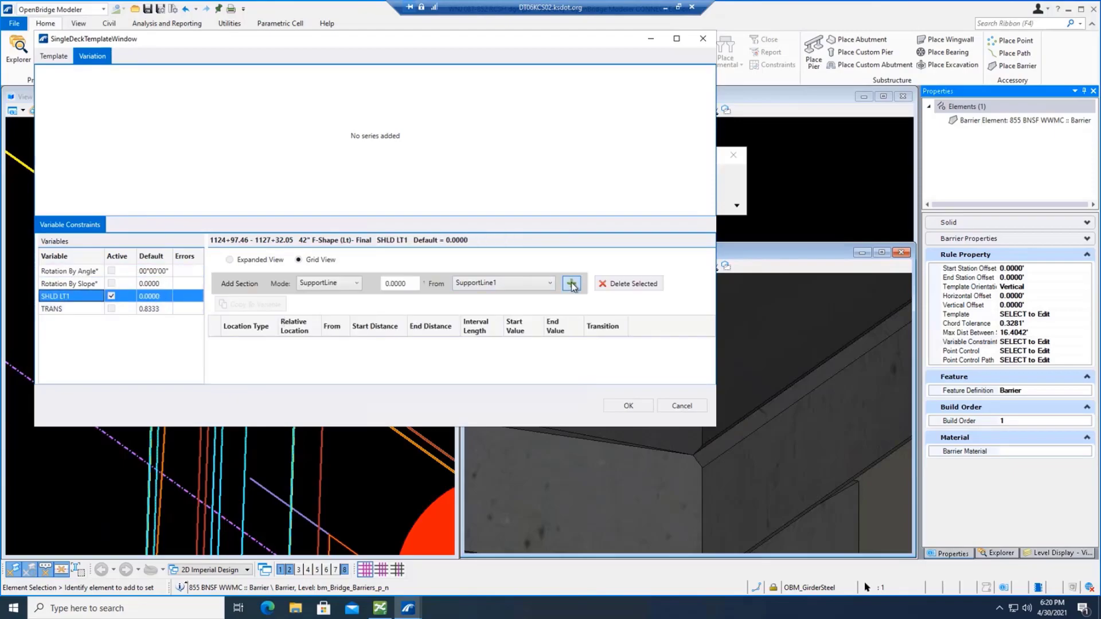
click(572, 286)
click(553, 345)
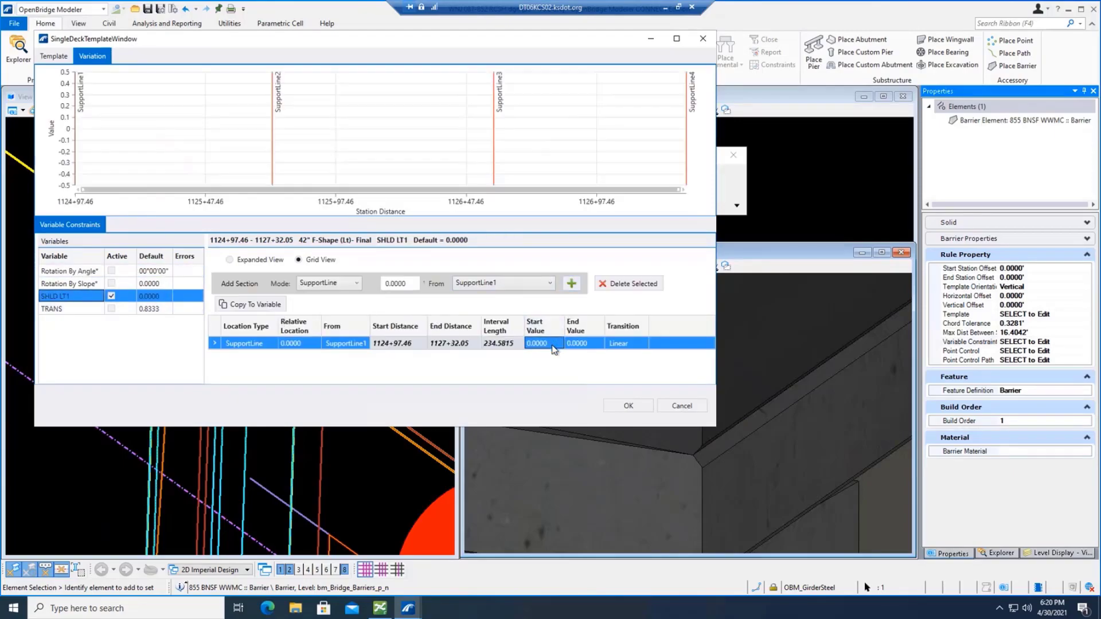
text(-)
key(Tab)
text(-0)
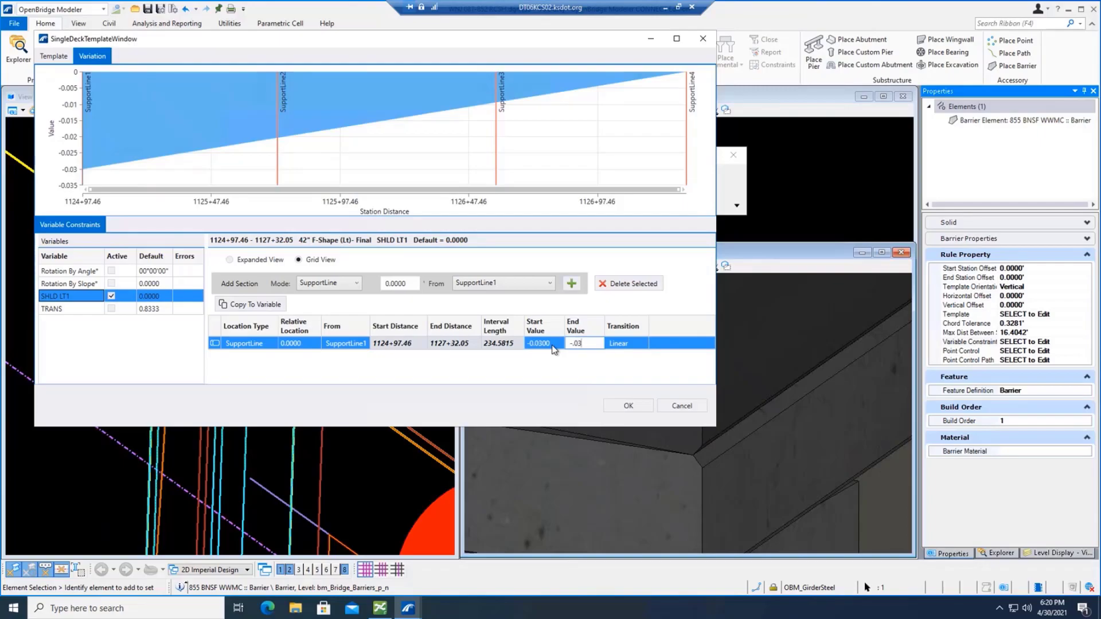
text(.03)
key(Tab)
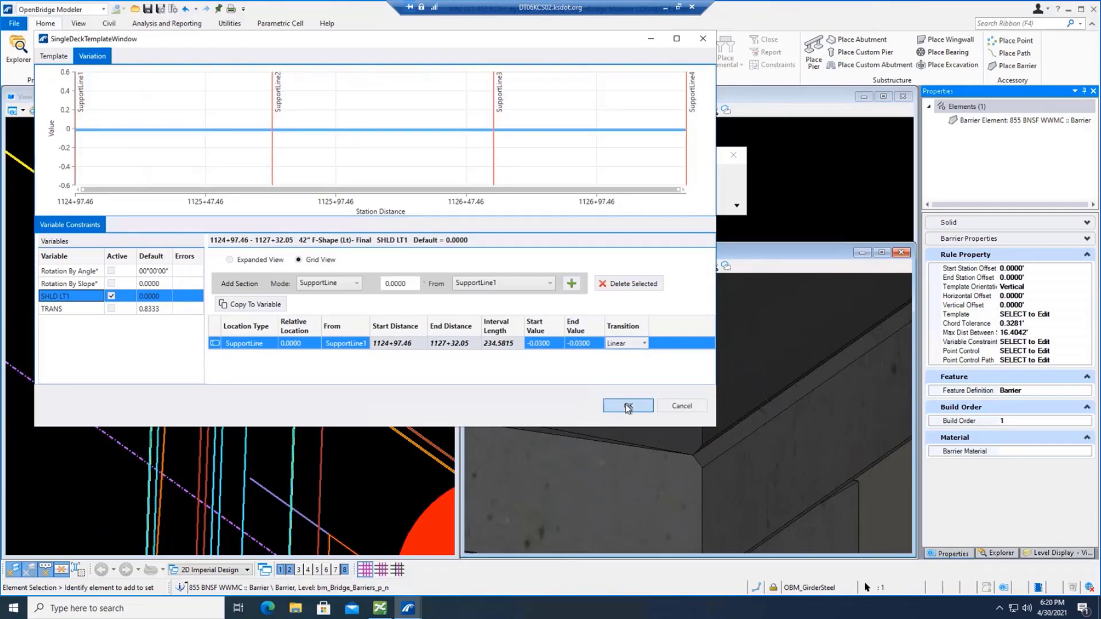
click(628, 406)
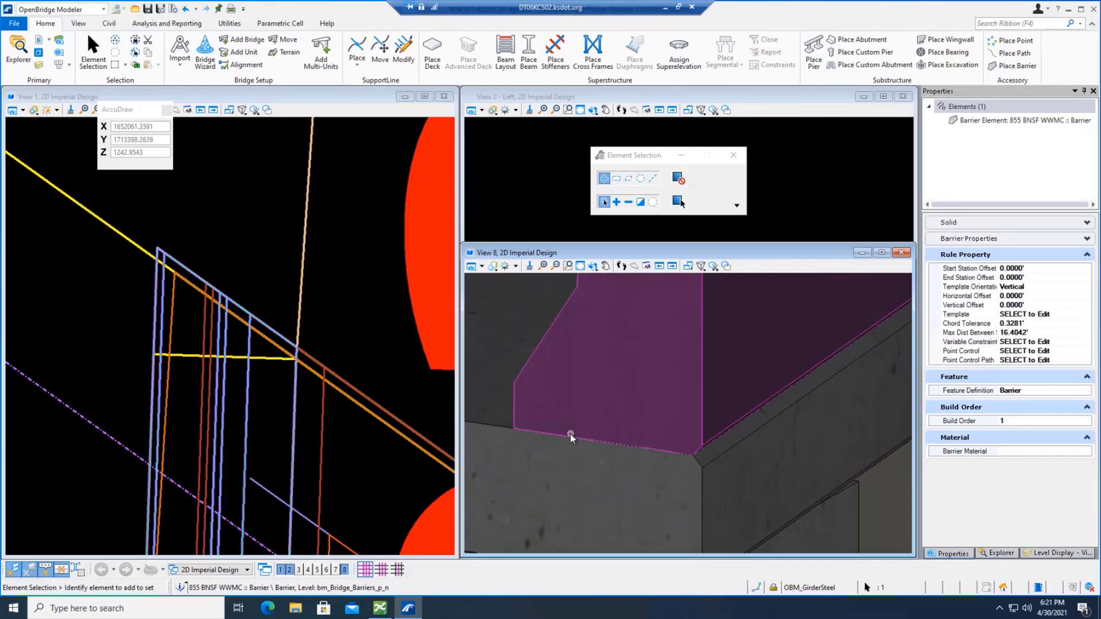
- Activate the barrier's TRANS variable constraint and add a SupportLine section at 0 from SupportLine1
scroll(572, 439, down, 2)
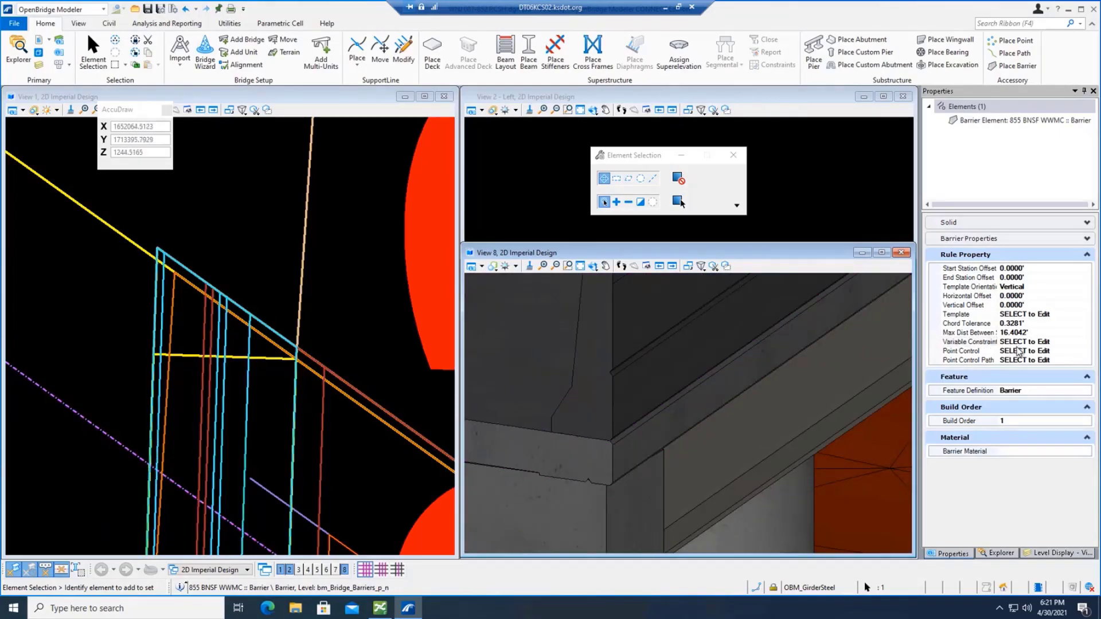
click(1066, 342)
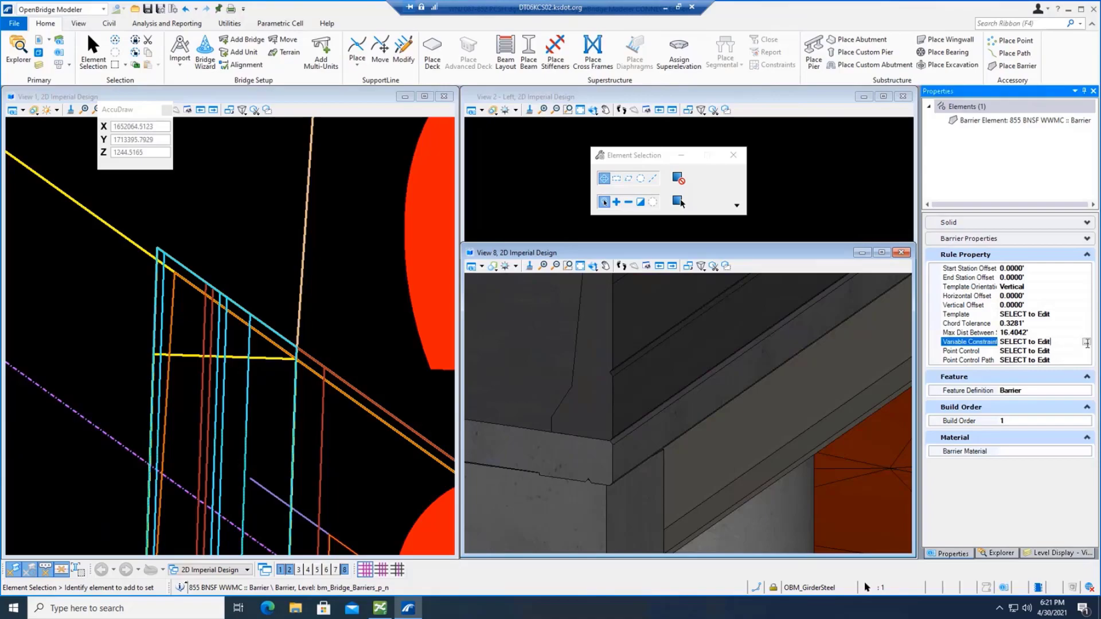
click(1087, 343)
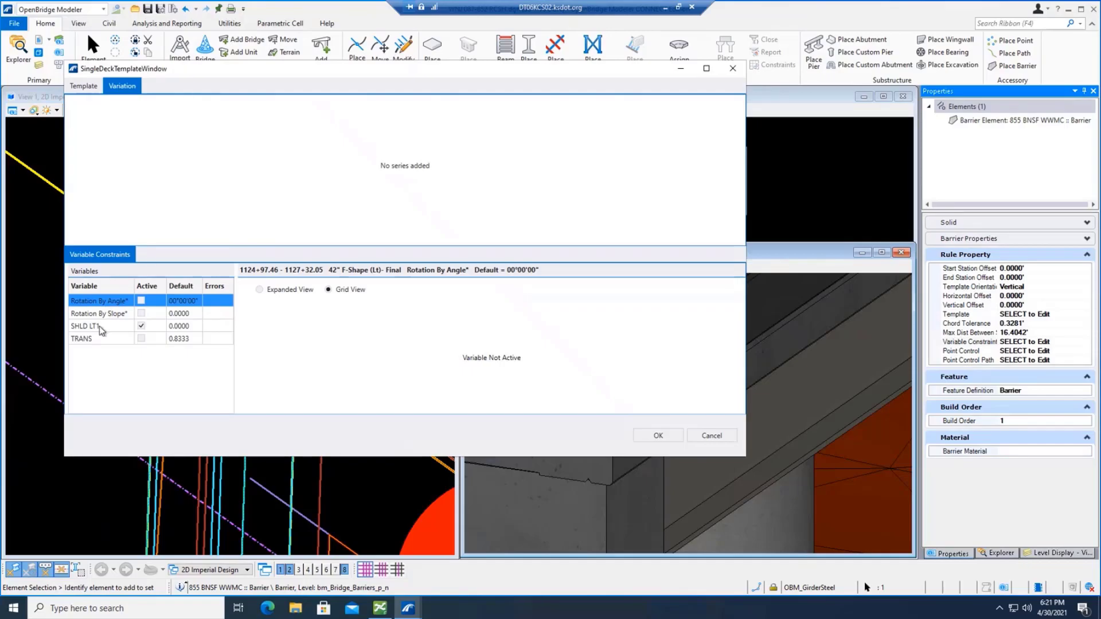
click(99, 341)
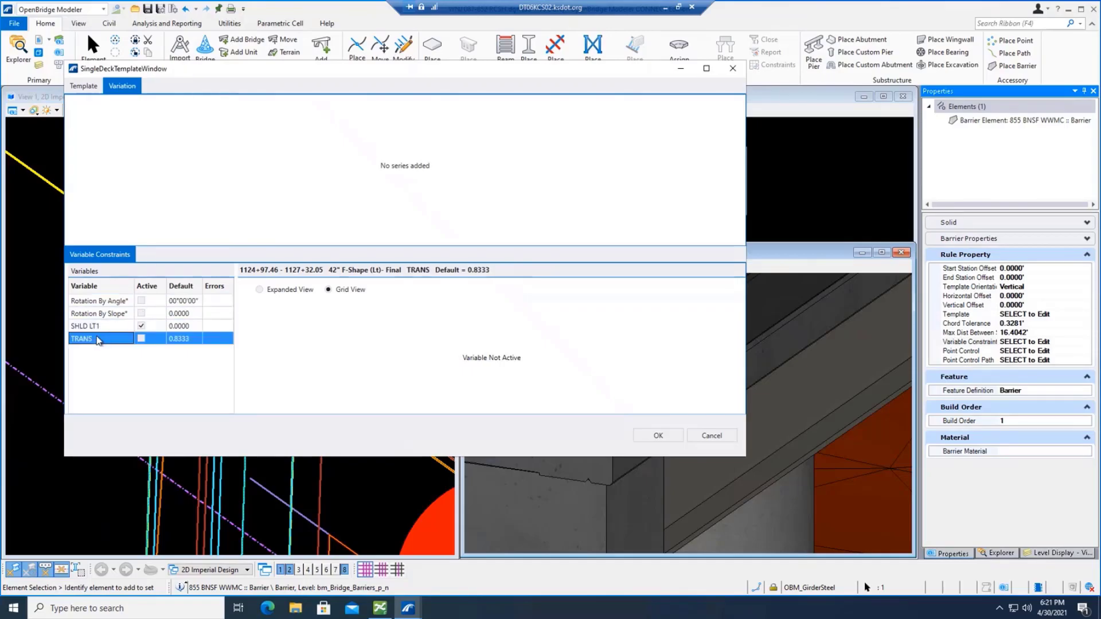
click(142, 339)
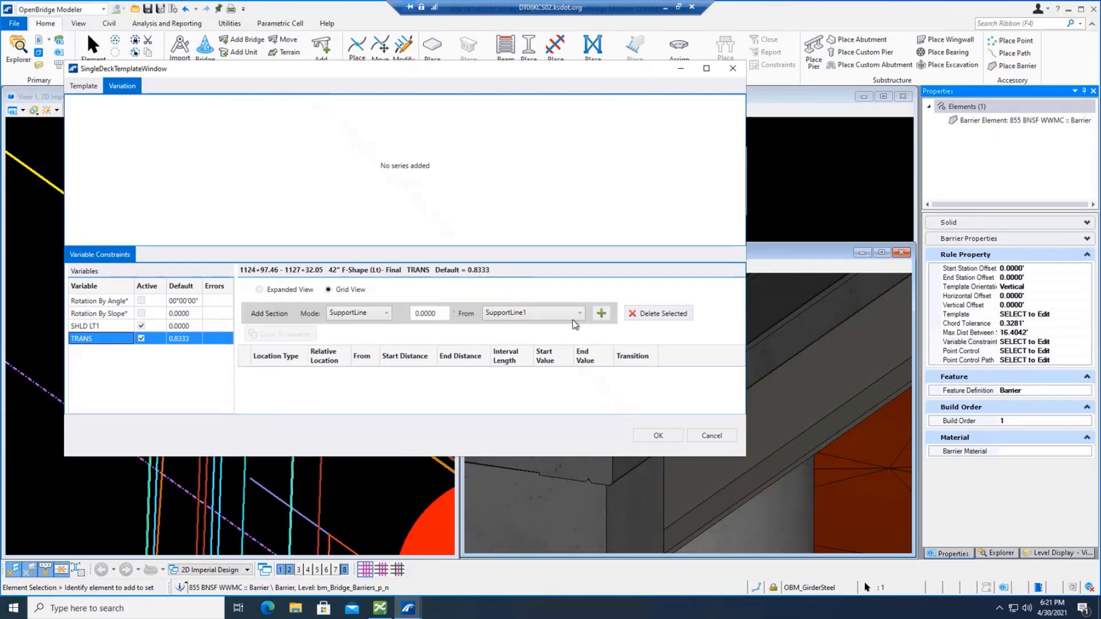
click(601, 314)
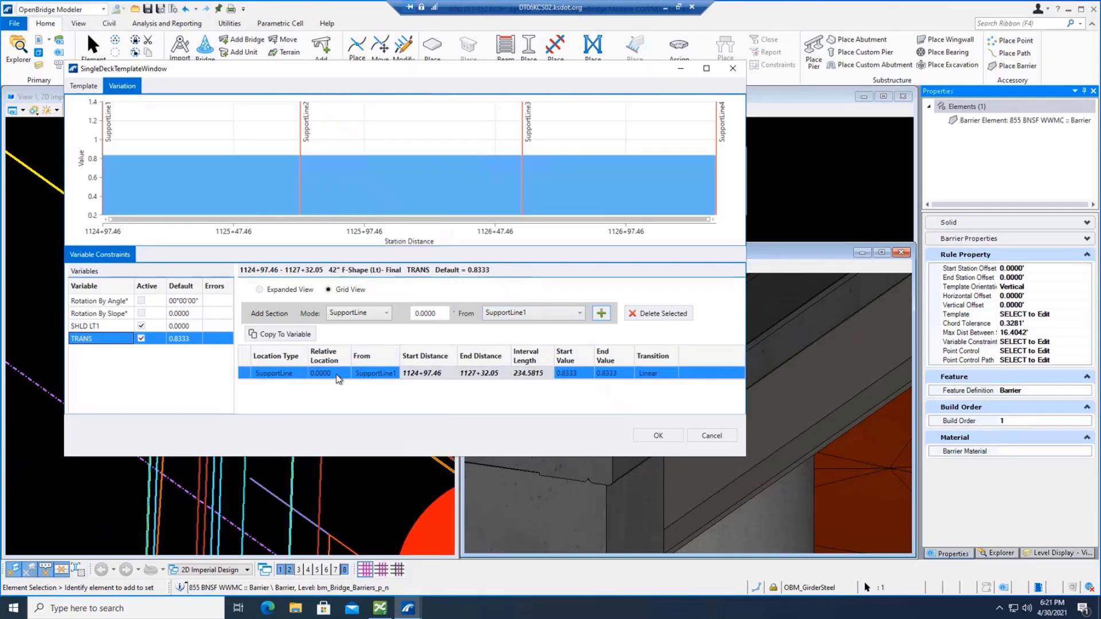
- Set the TRANS section's start and end values to 0
click(579, 375)
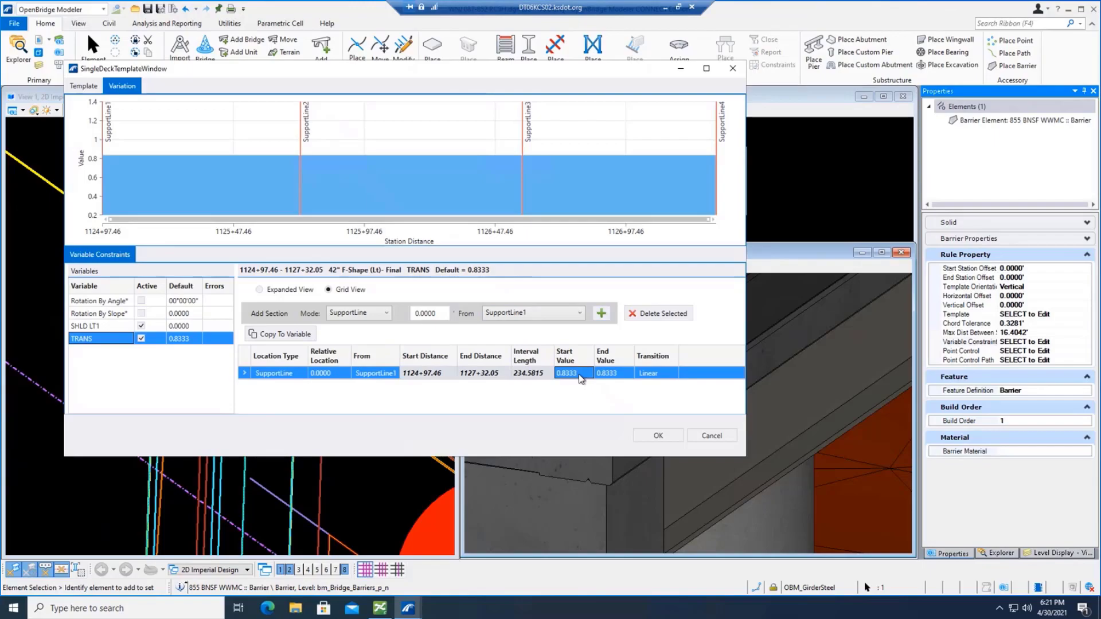
text(0)
key(Tab)
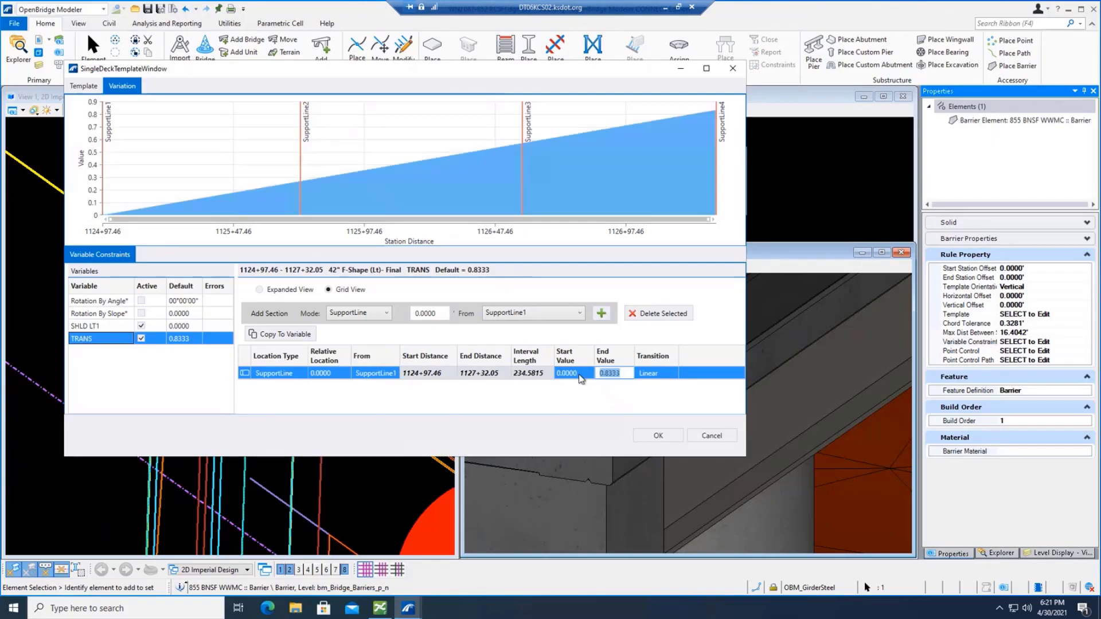
text(0)
key(Tab)
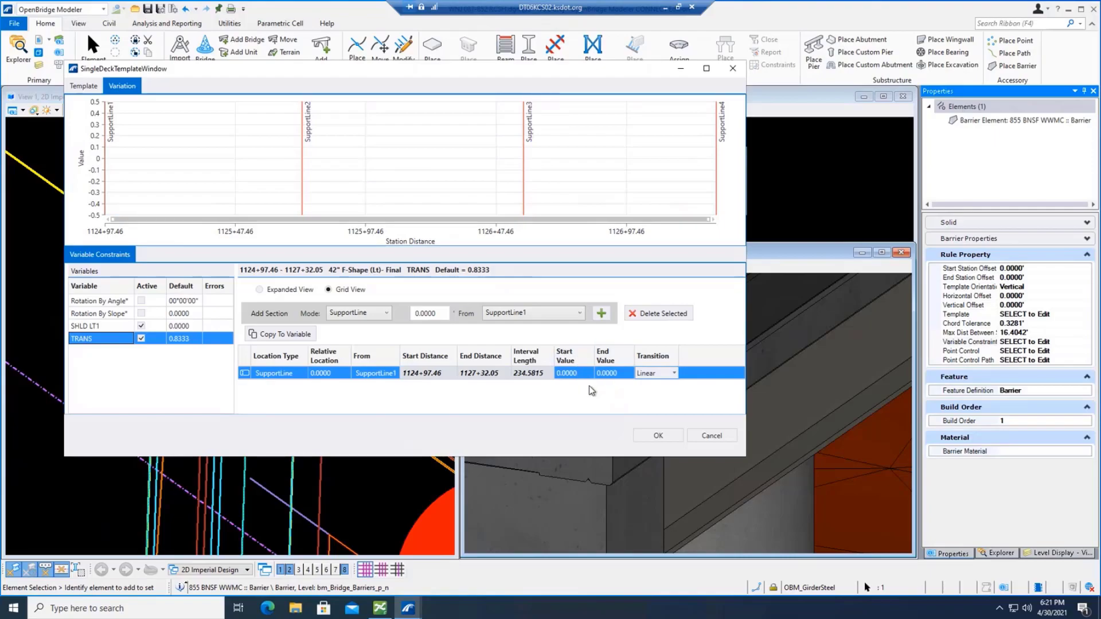
- Add a second TRANS section and set the relative location of the zero-value section to 50 from SupportLine1
key(Tab)
text(5)
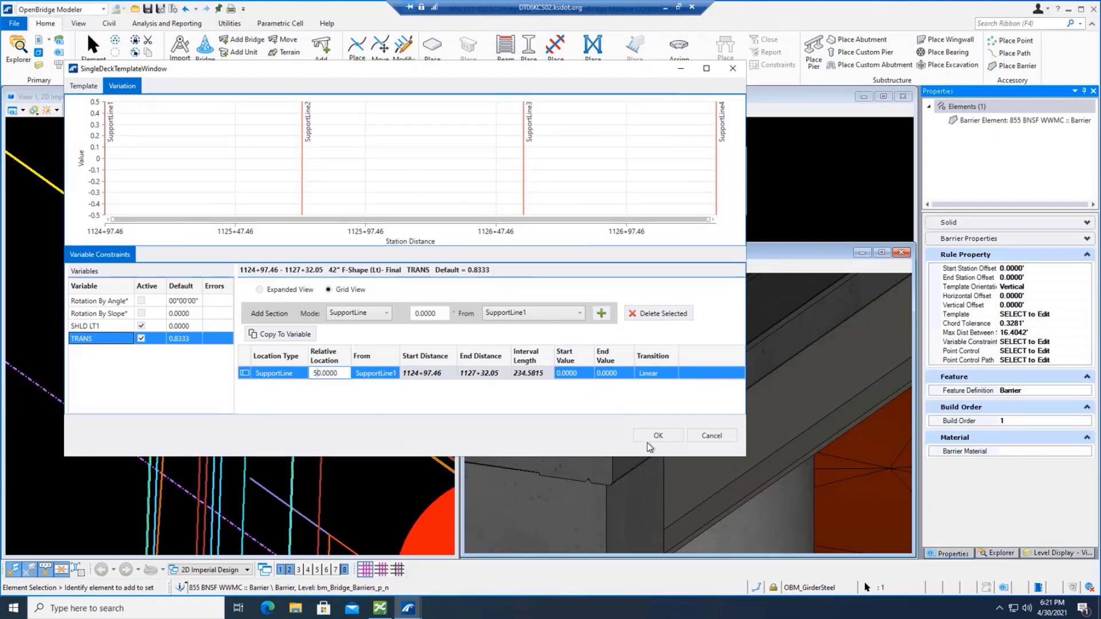
click(601, 313)
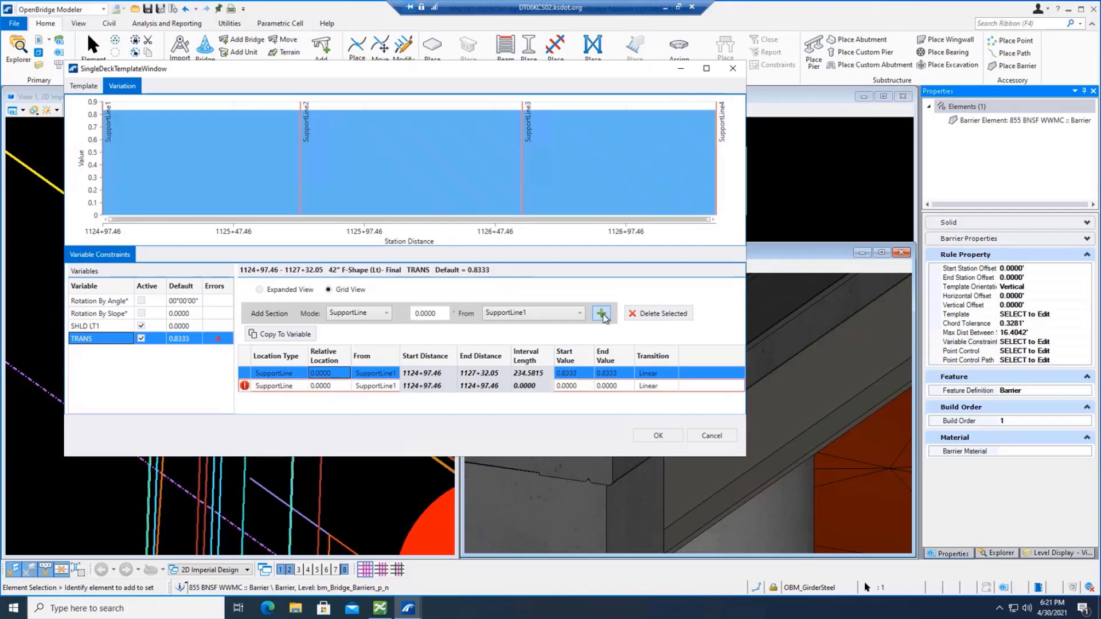
click(327, 384)
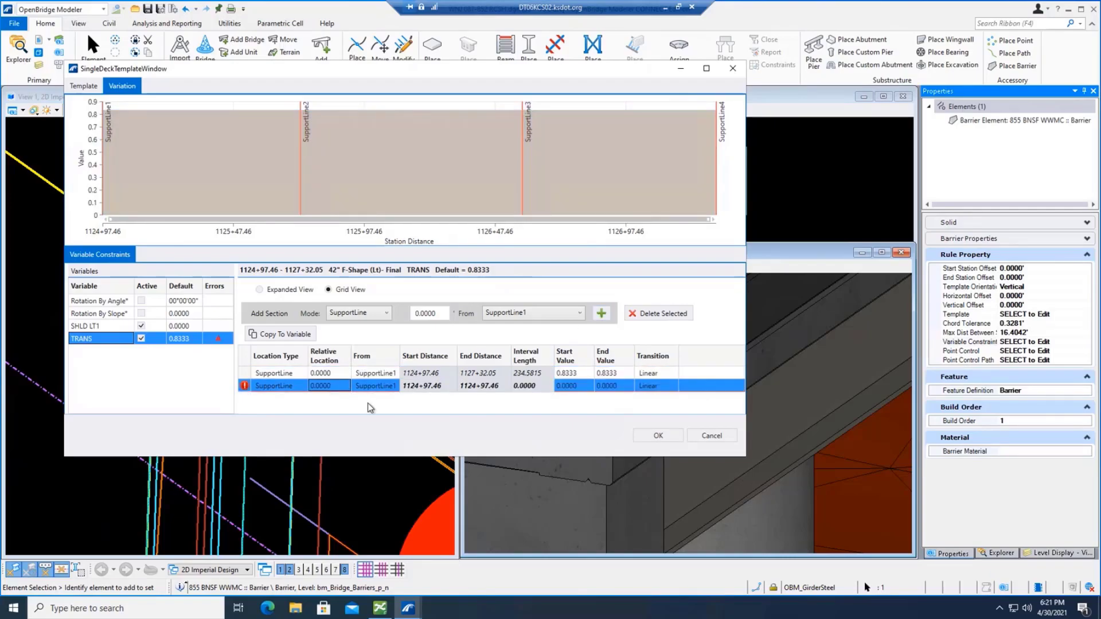
text(50)
key(Tab)
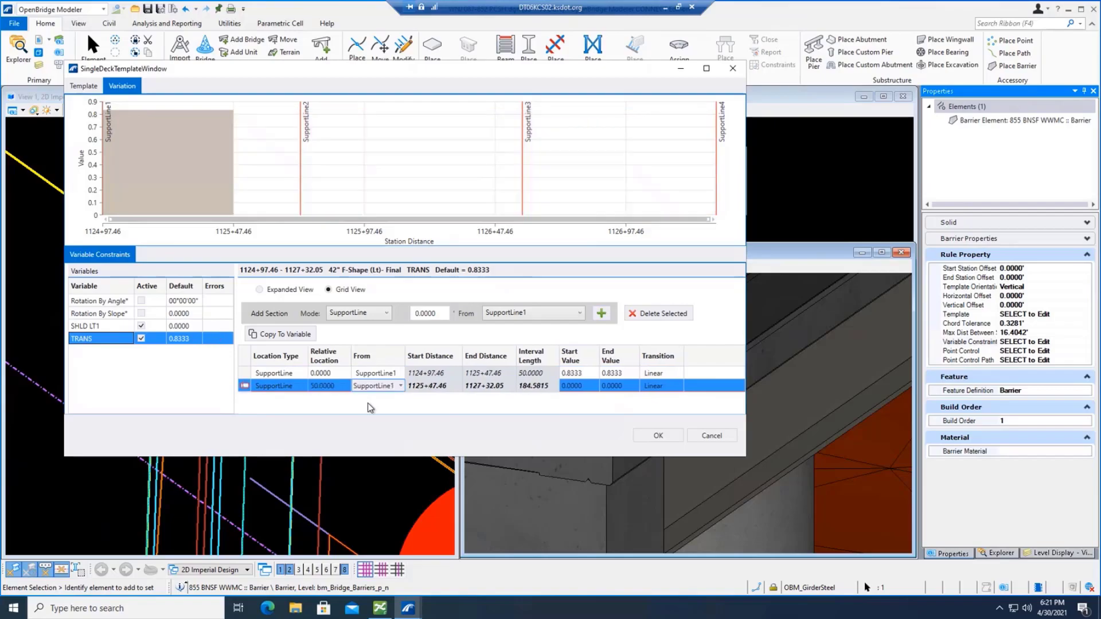
- Set the first TRANS section's start and end values to 0, and the end value of the section at 50 to 3
click(577, 374)
text(0)
key(Tab)
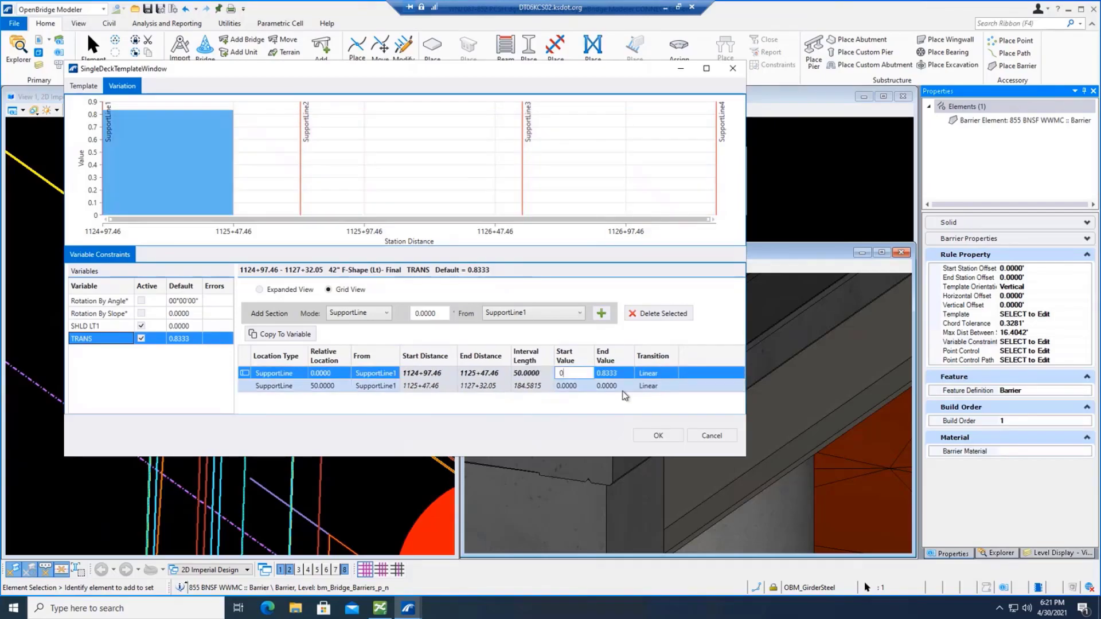
text(0)
key(Tab)
click(624, 386)
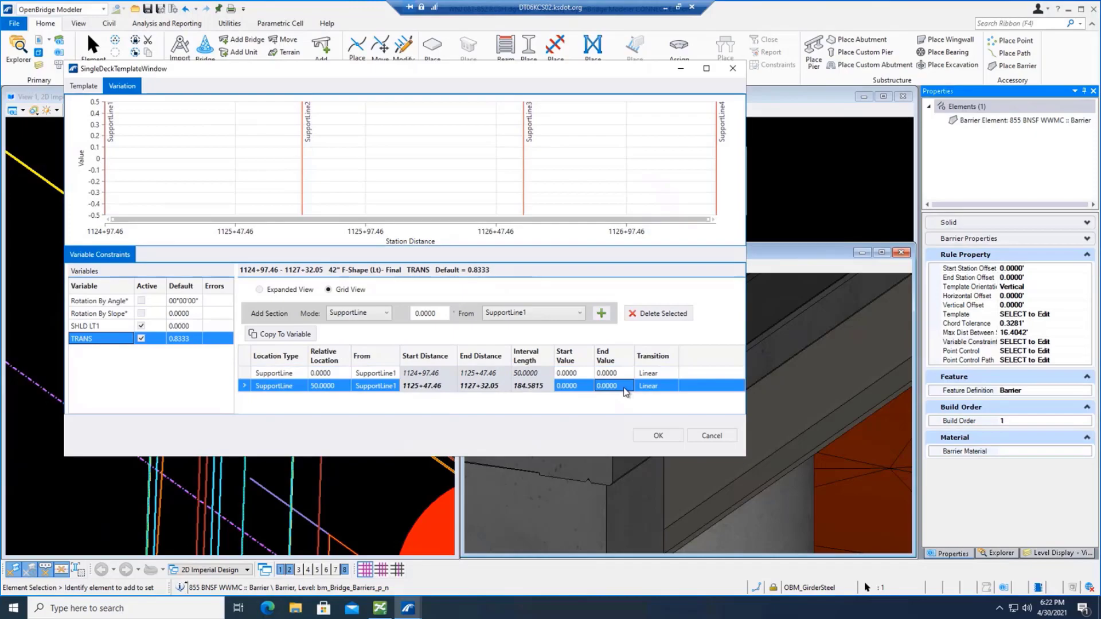
text(2)
key(Tab)
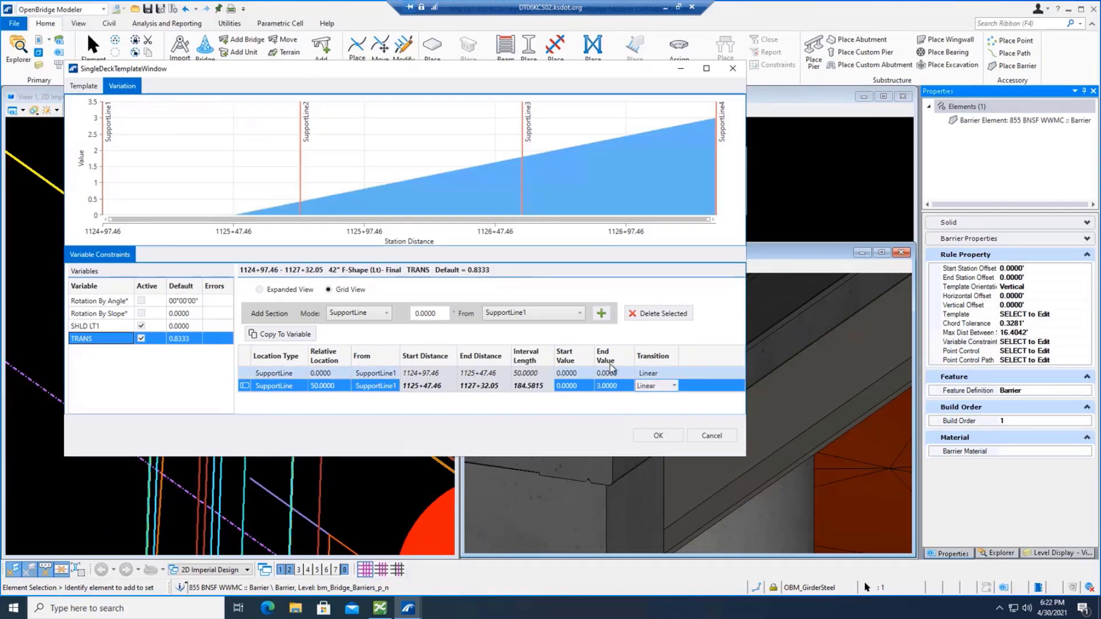
- Add a third TRANS section at relative location 80 with start and end values of 3, and apply the constraints to the barrier
click(601, 313)
click(316, 374)
text(80)
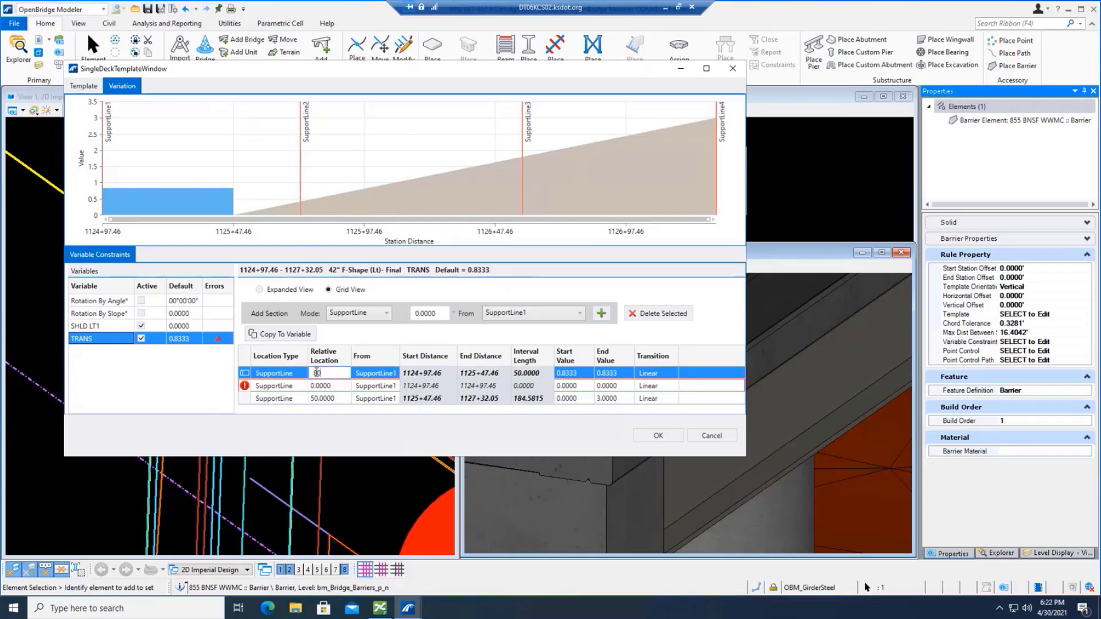
key(Tab)
click(586, 374)
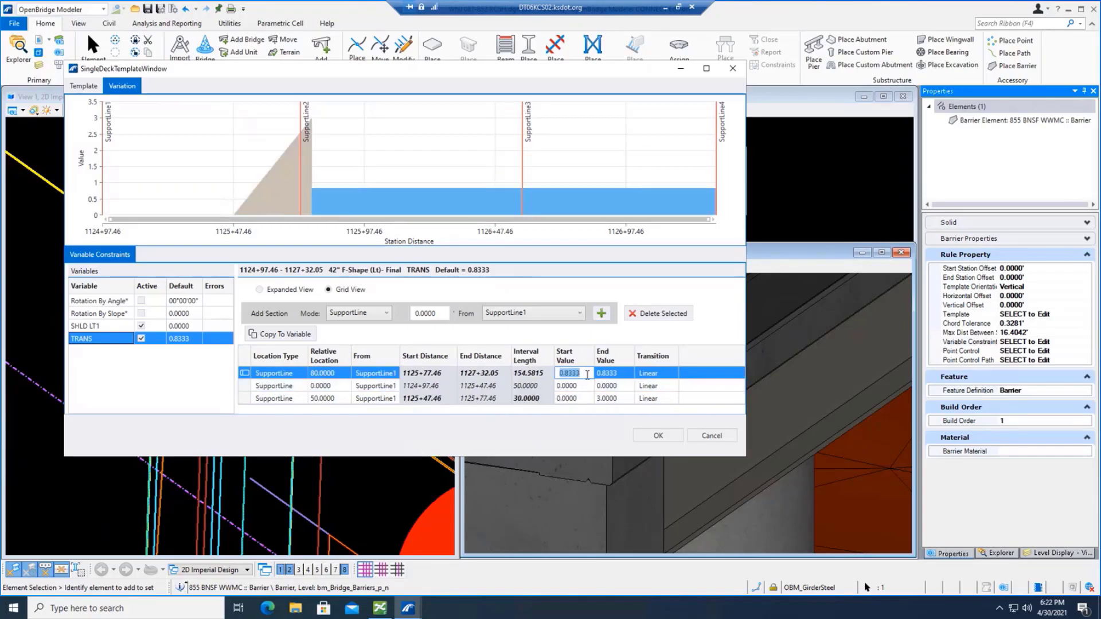
text(3)
key(Tab)
text(3)
key(Tab)
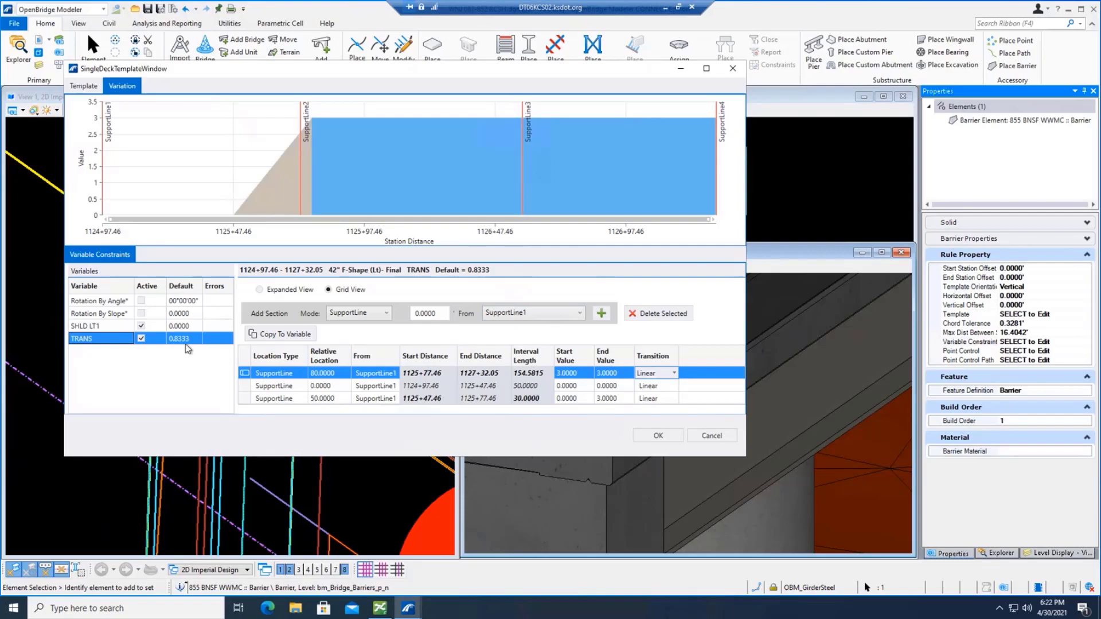
click(658, 436)
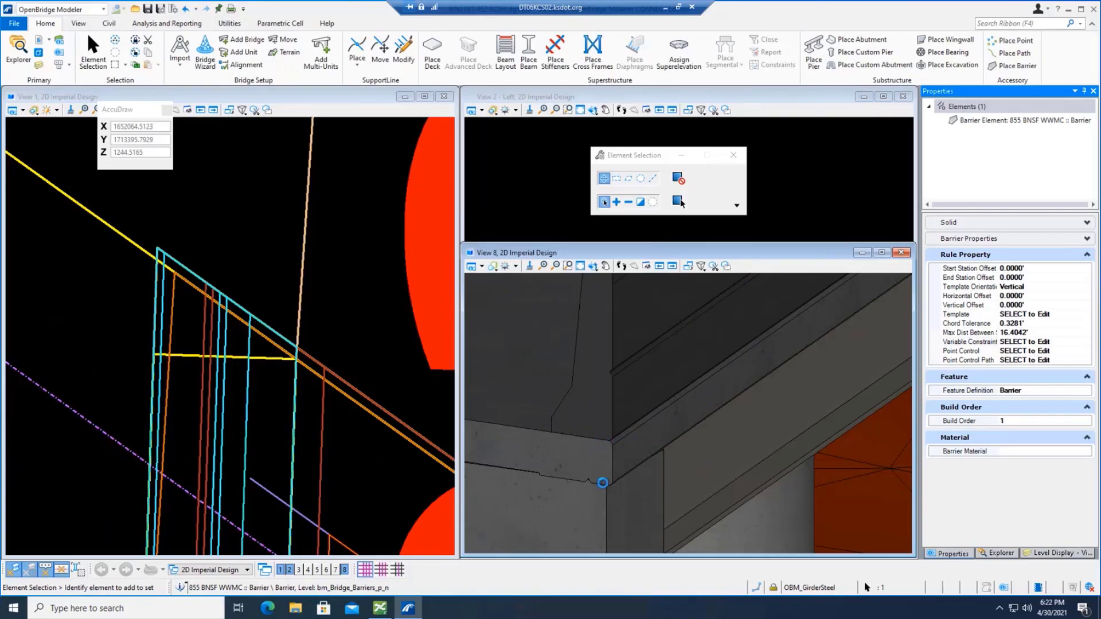
- Examine the barrier along the deck edge, close up where its shape transitions
click(608, 448)
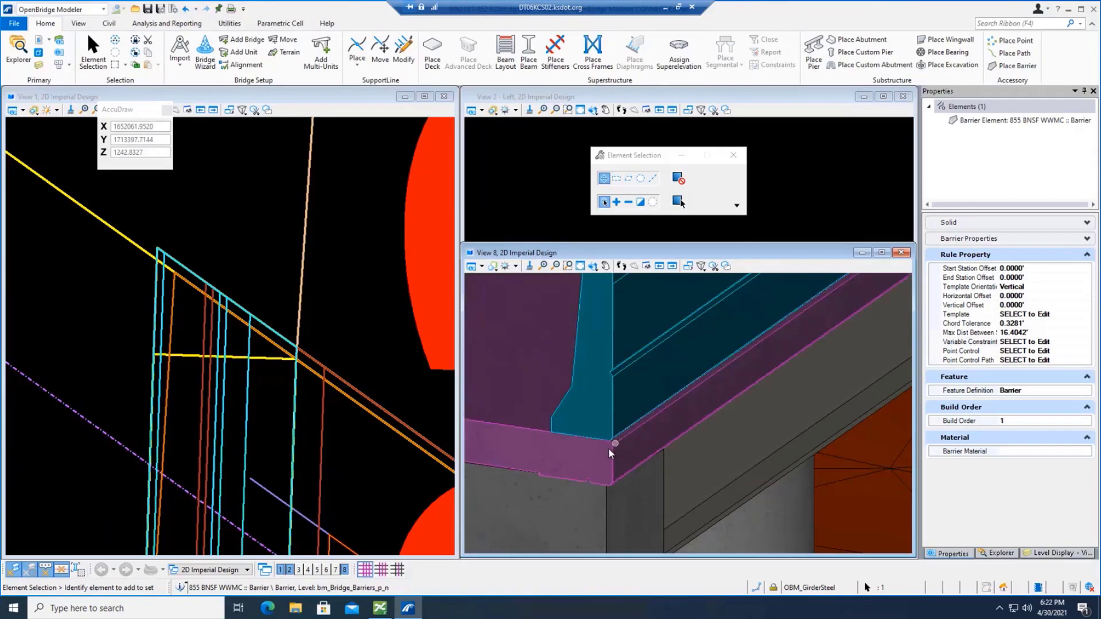
scroll(558, 456, down, 6)
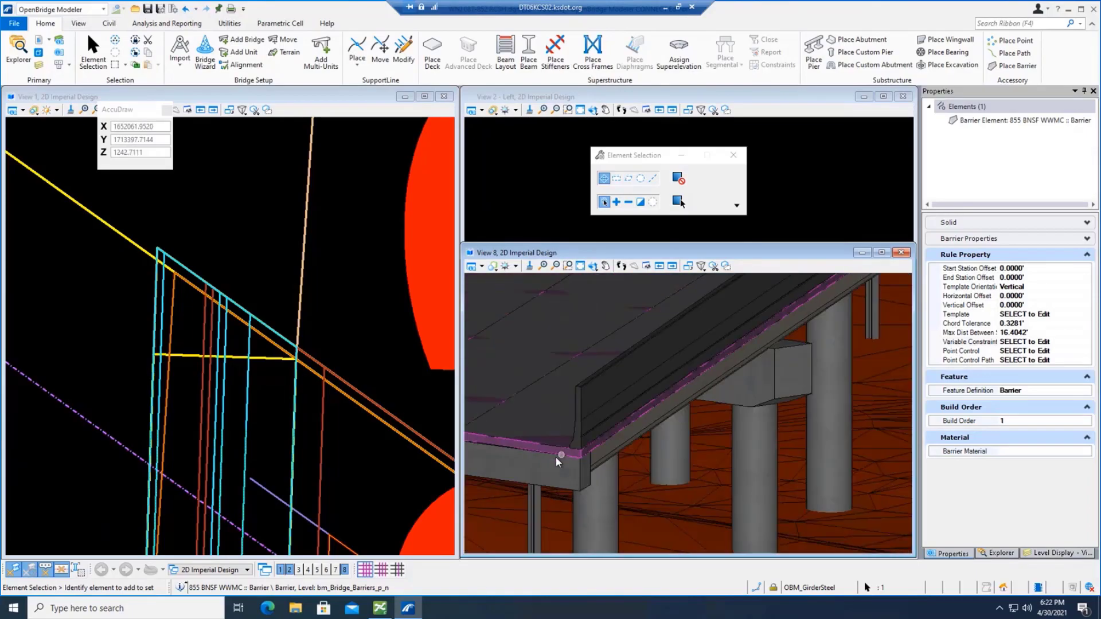
scroll(651, 353, up, 5)
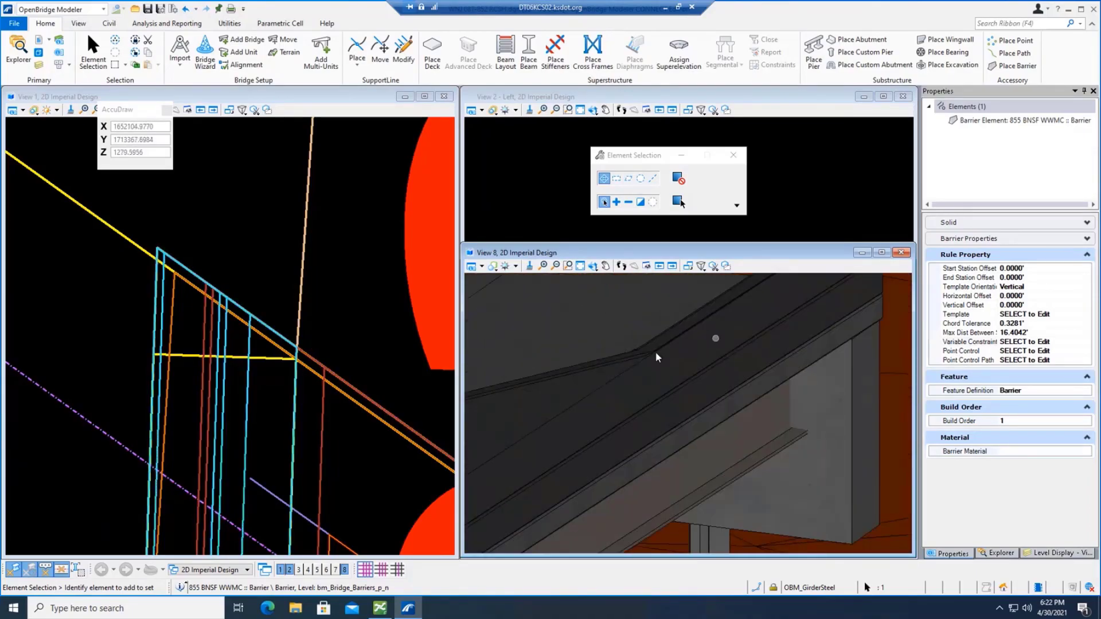
scroll(645, 355, up, 3)
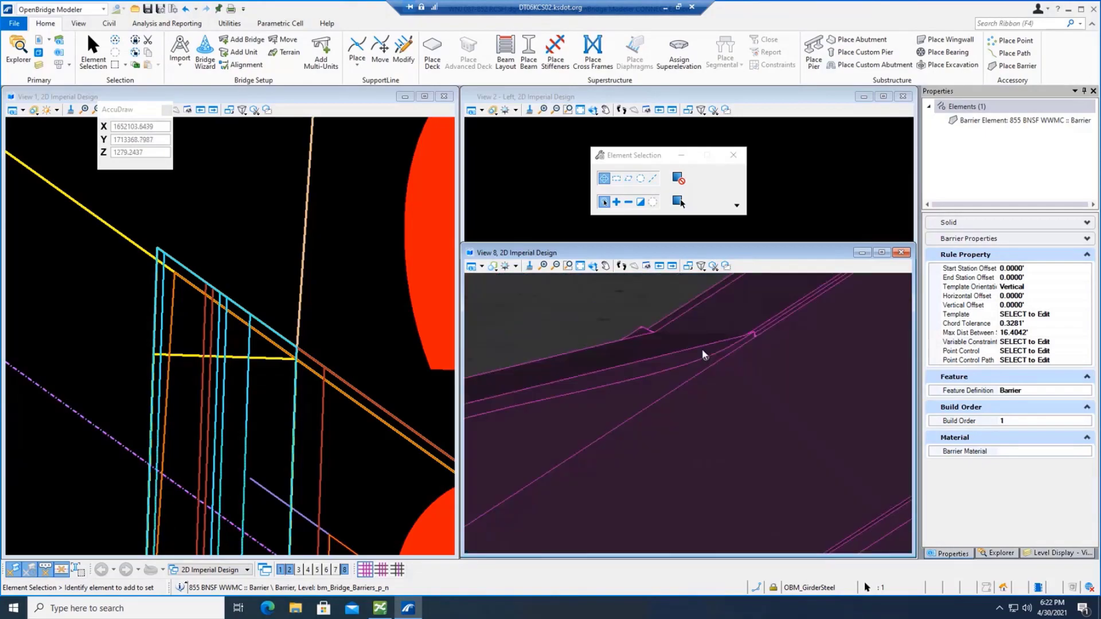
scroll(651, 337, up, 2)
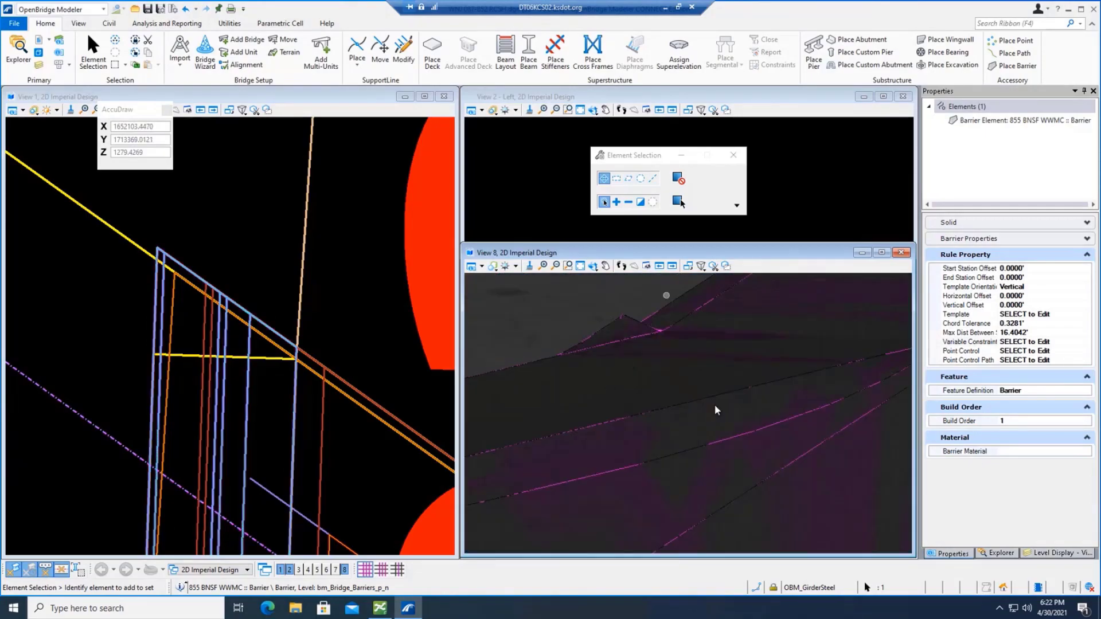
scroll(643, 375, down, 1)
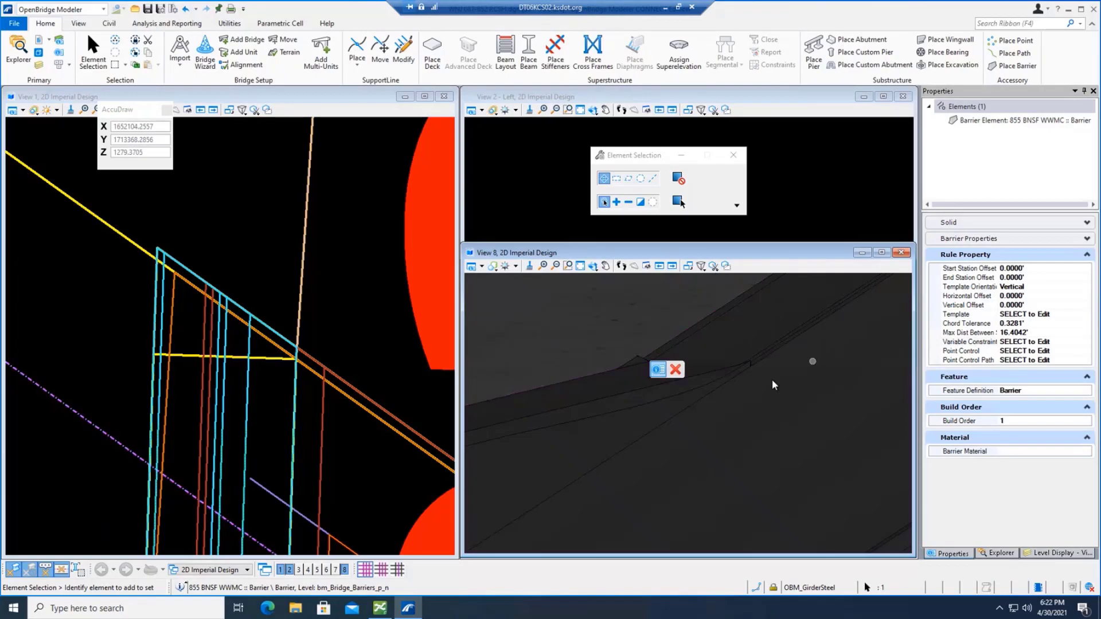
- Inspect the top corner chamfers at P_6 and P_7 in the barrier's 42" F-Shape (Lt)- Final template, leaving the template selection unchanged
mouse_move(752, 367)
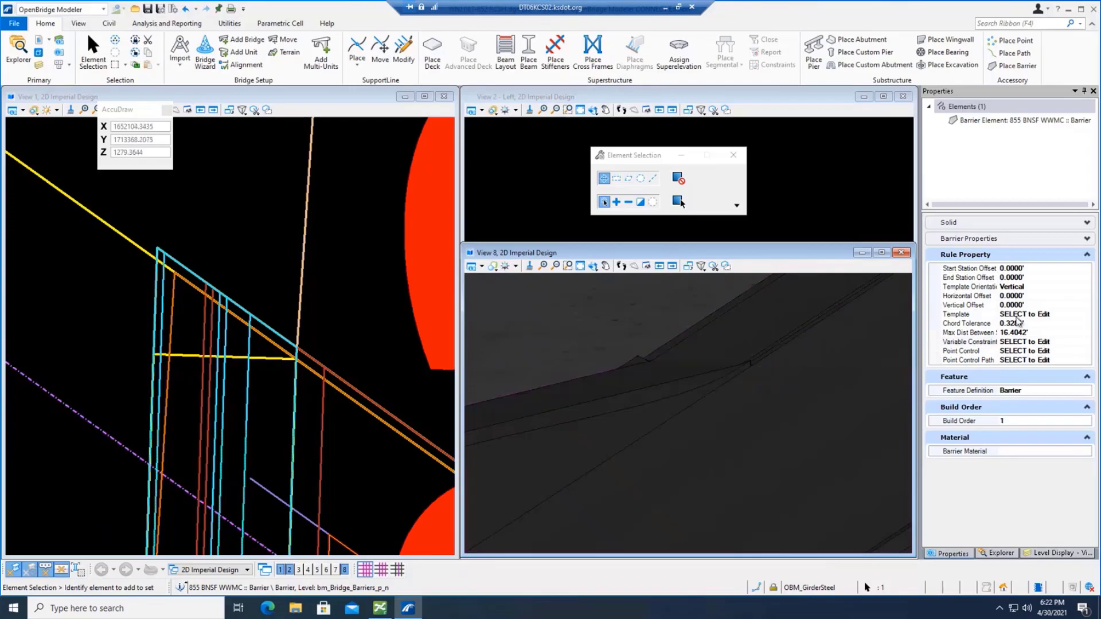
click(1074, 314)
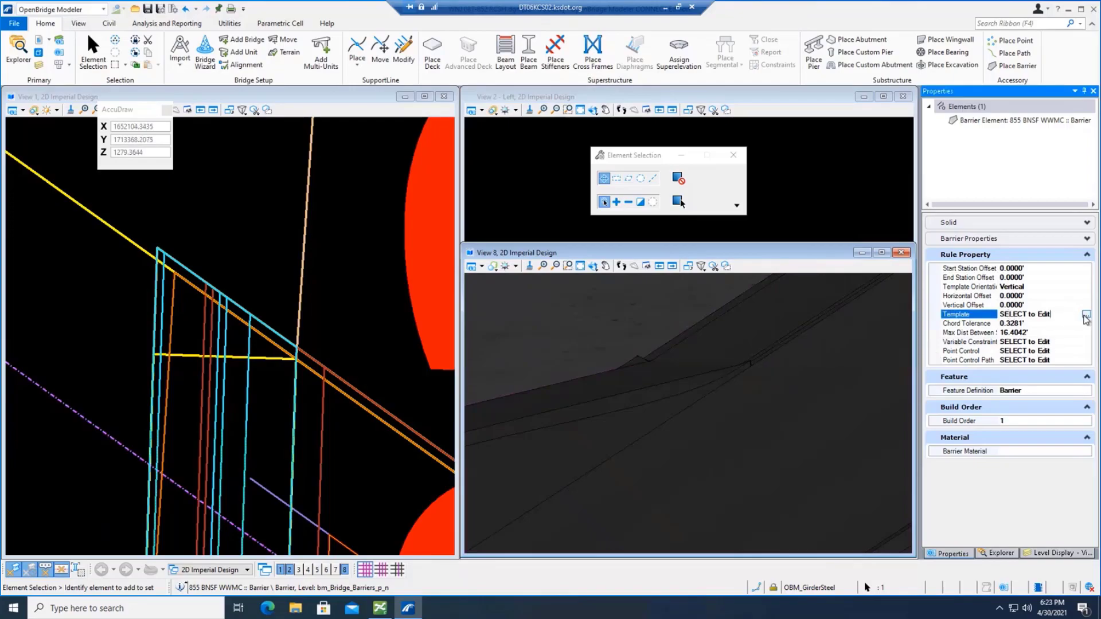
click(1087, 319)
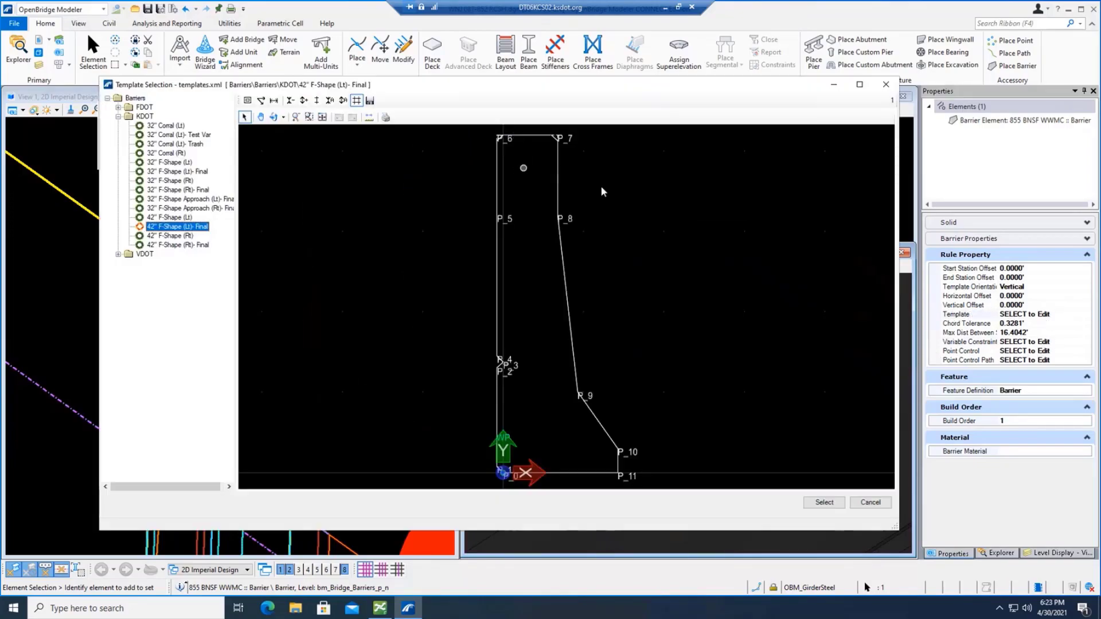
scroll(536, 130, up, 5)
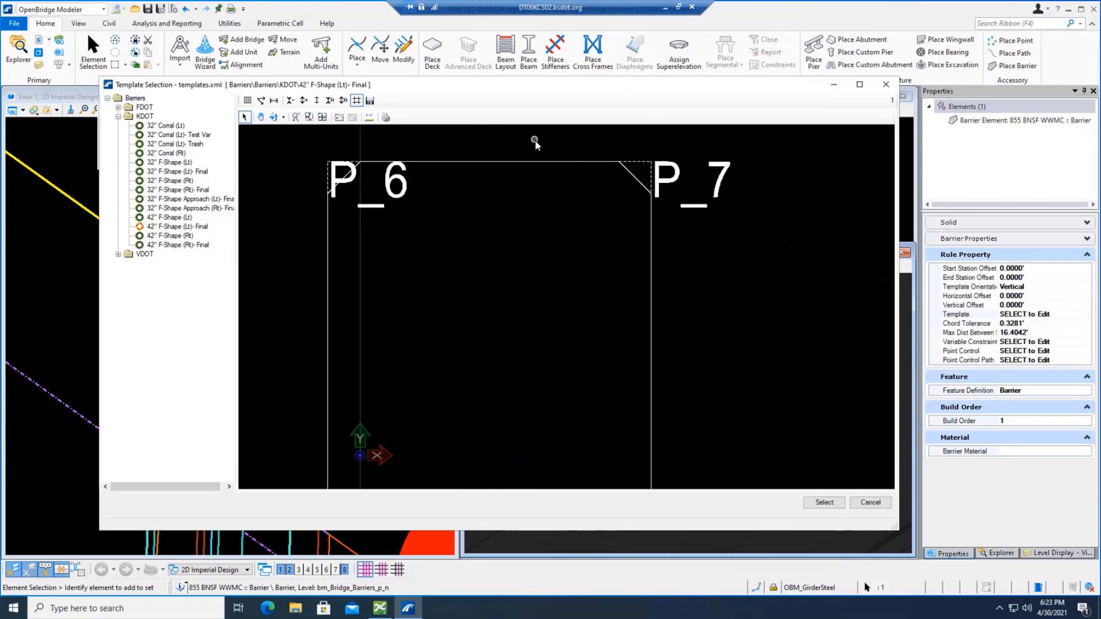
scroll(535, 140, down, 2)
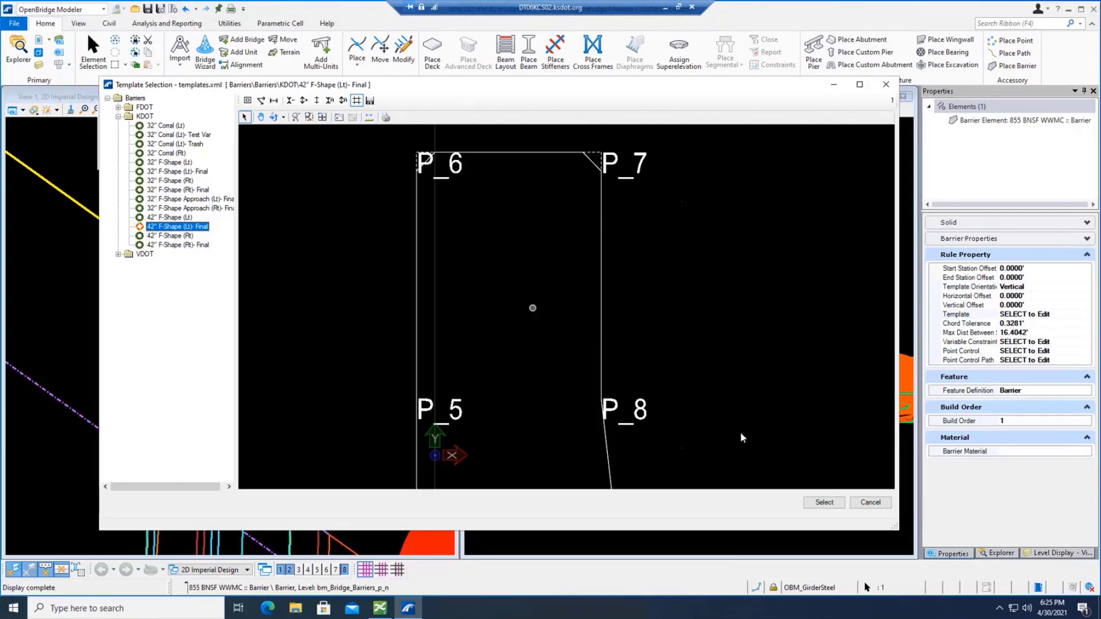
click(871, 503)
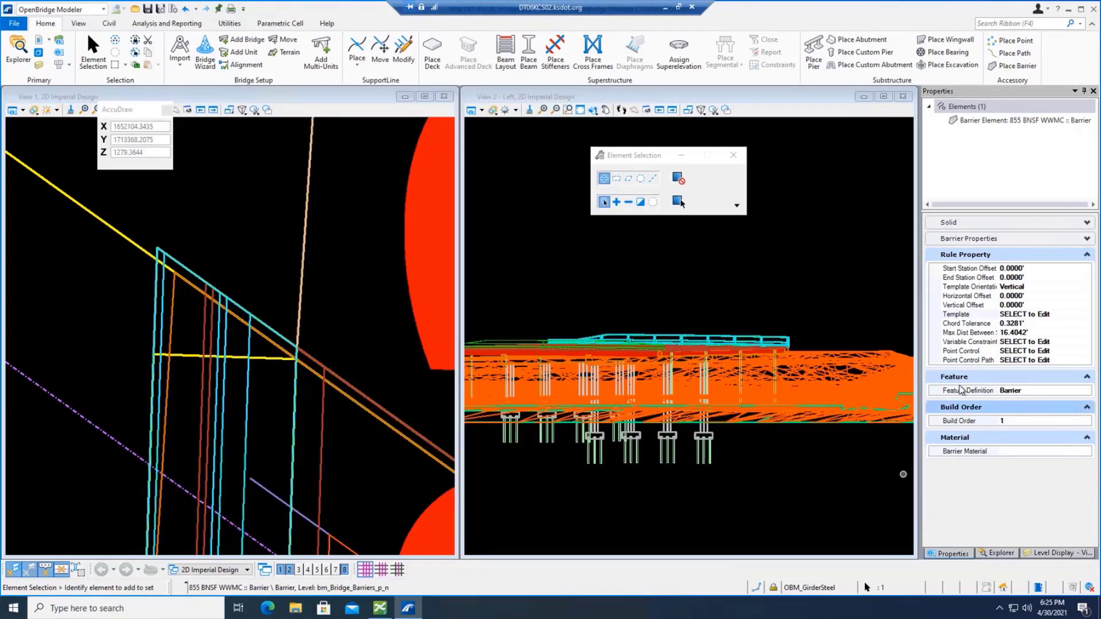
- Set the first TRANS section's start and end values and the start value of the section at 50 to 0.002, and apply the constraints
click(1065, 343)
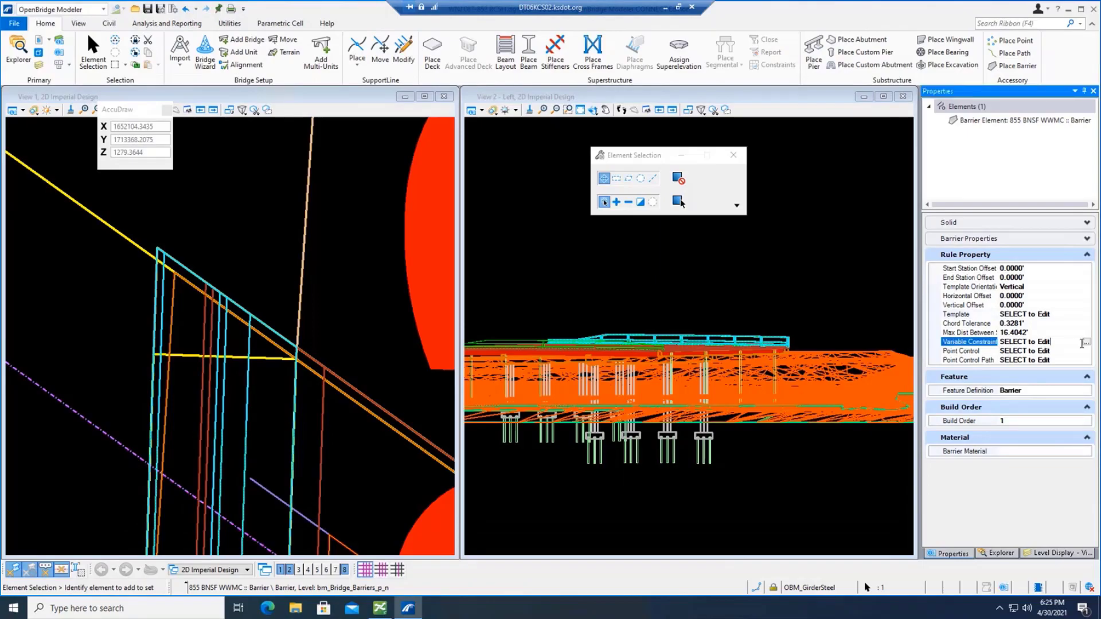
click(1088, 344)
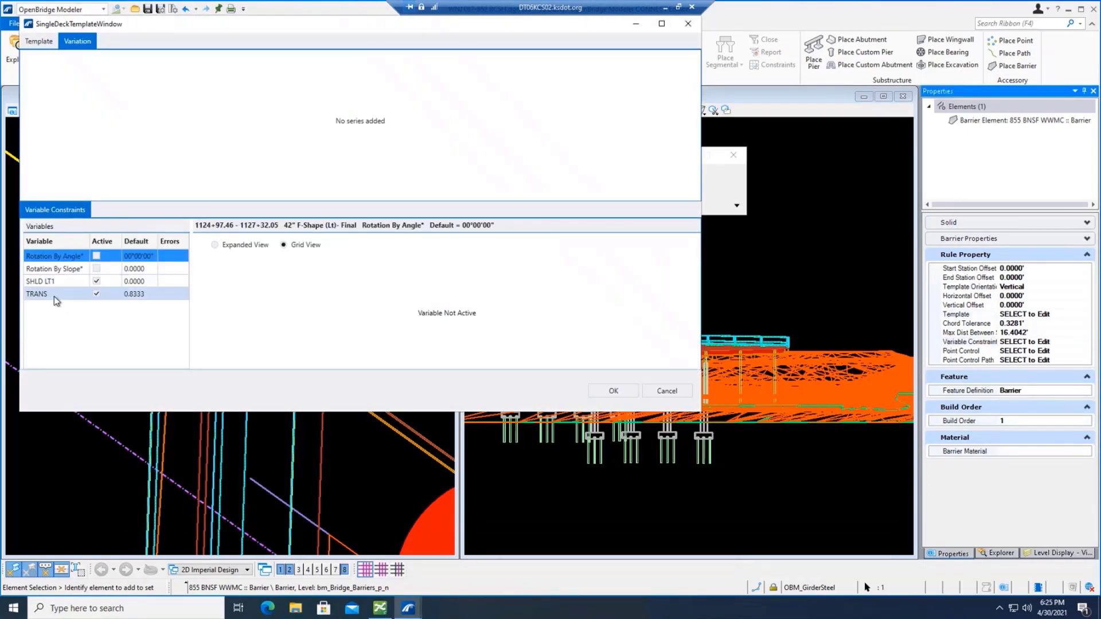
click(56, 296)
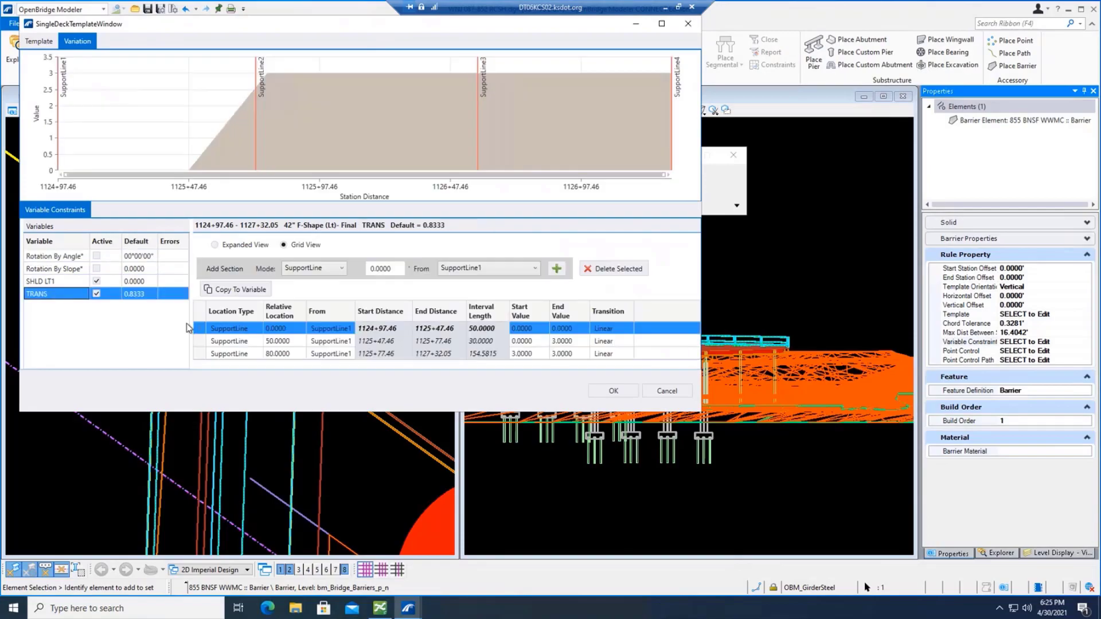
click(538, 330)
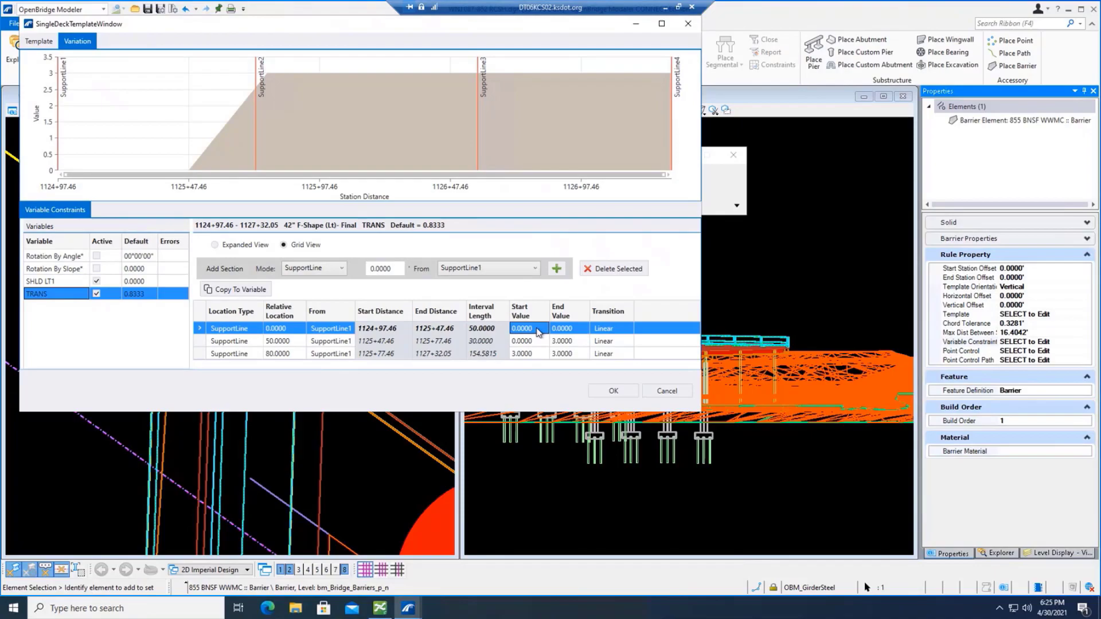
text(0.002)
click(565, 341)
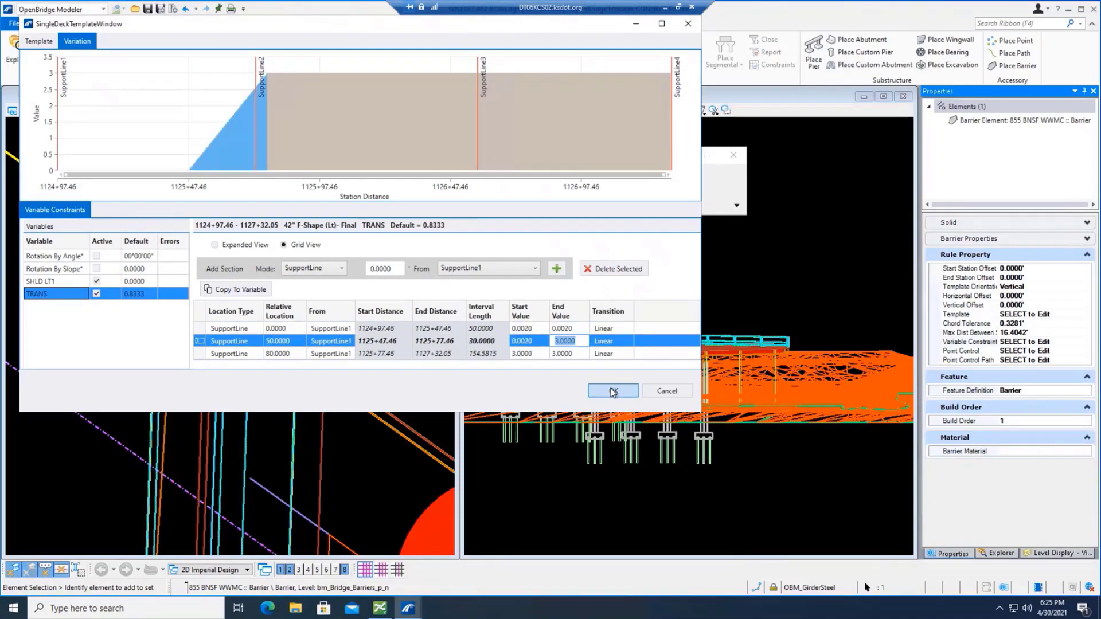
click(613, 391)
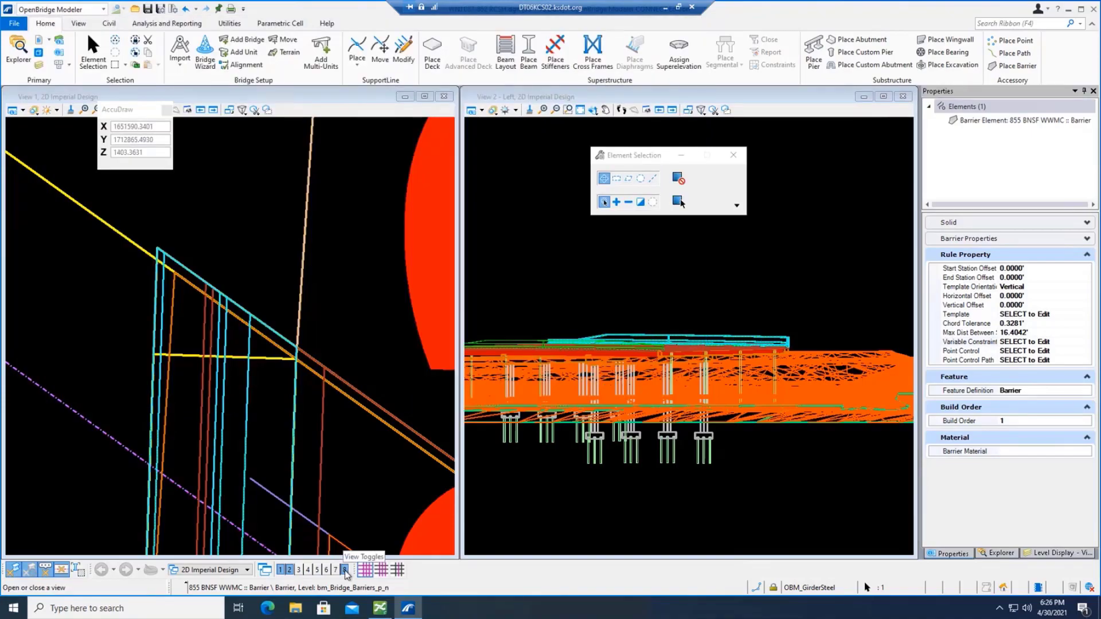
- Reopen View 8 and examine the barrier's shape transition along the deck edge, both close up and across the whole bridge
click(345, 570)
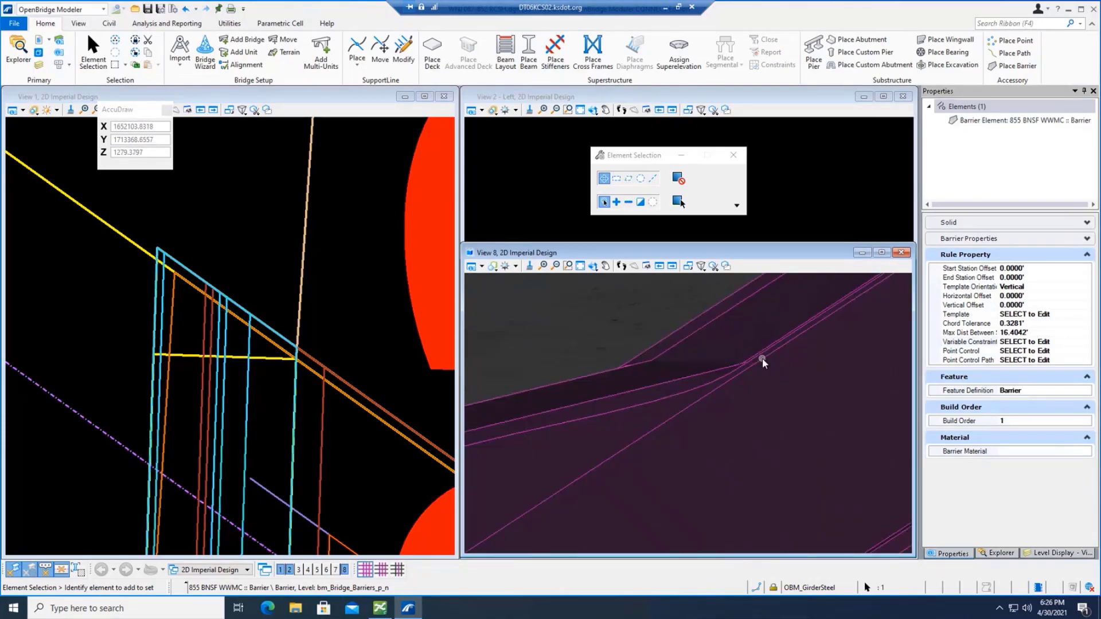
mouse_move(759, 356)
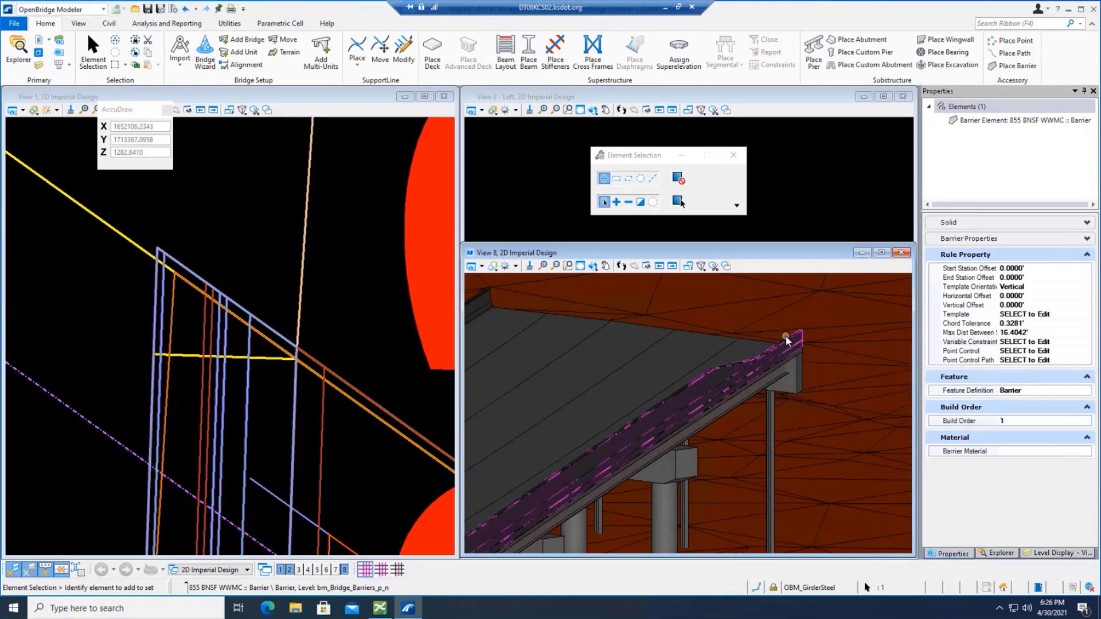
mouse_move(787, 339)
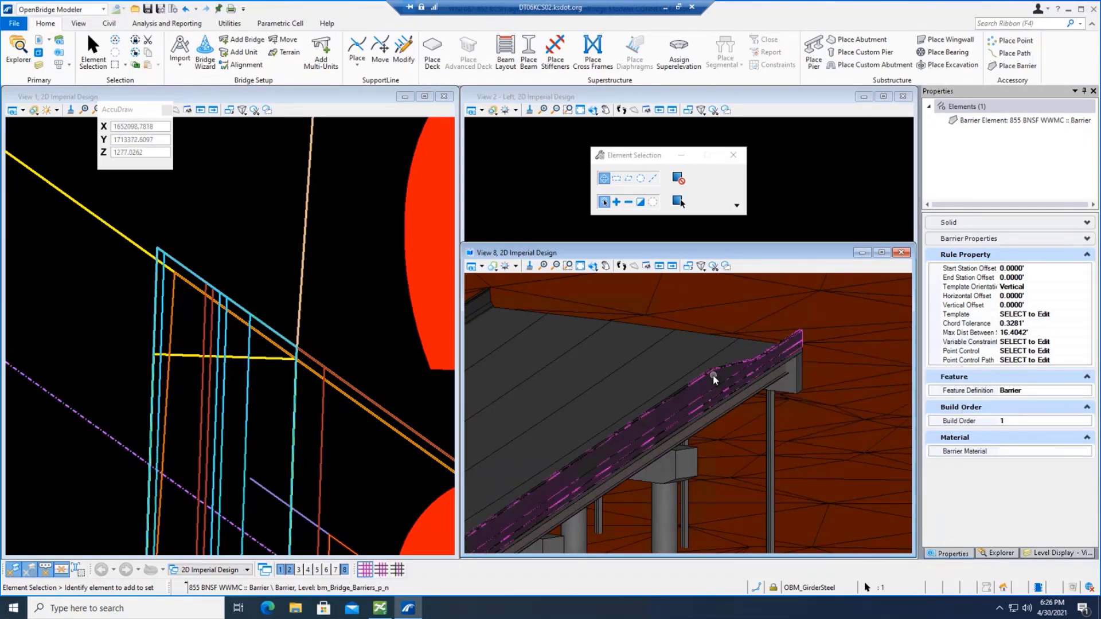
mouse_move(715, 379)
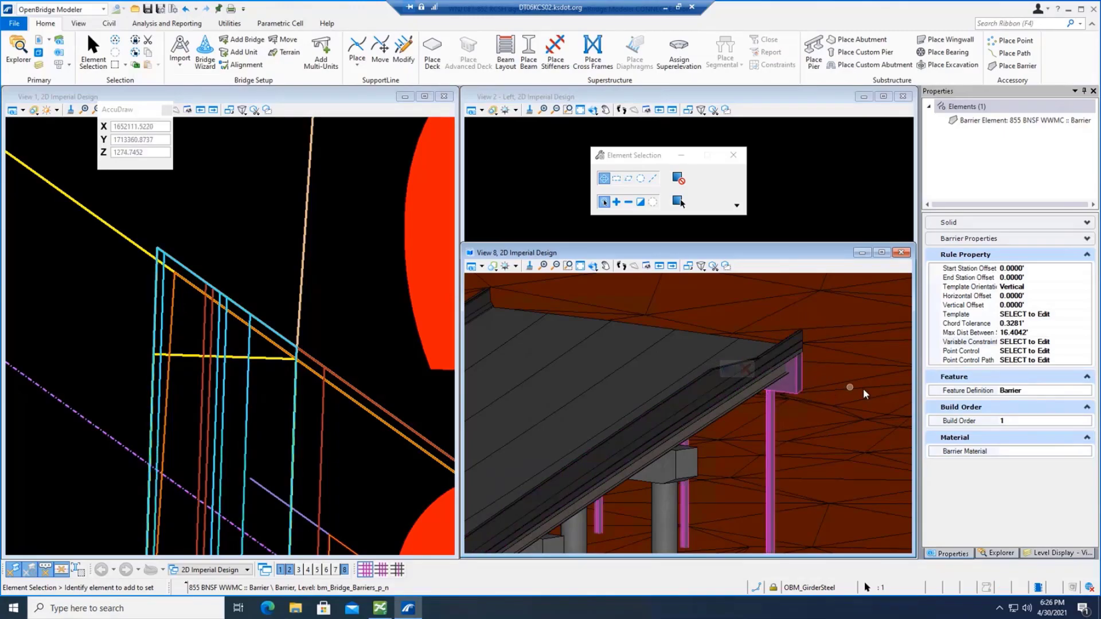
scroll(869, 391, down, 5)
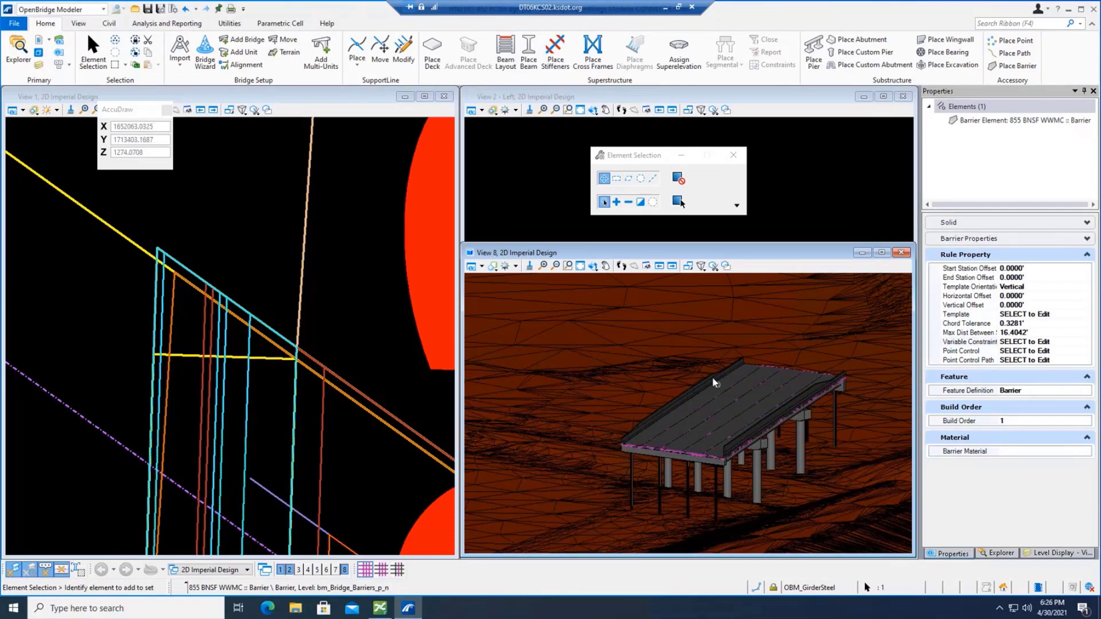
scroll(717, 384, up, 5)
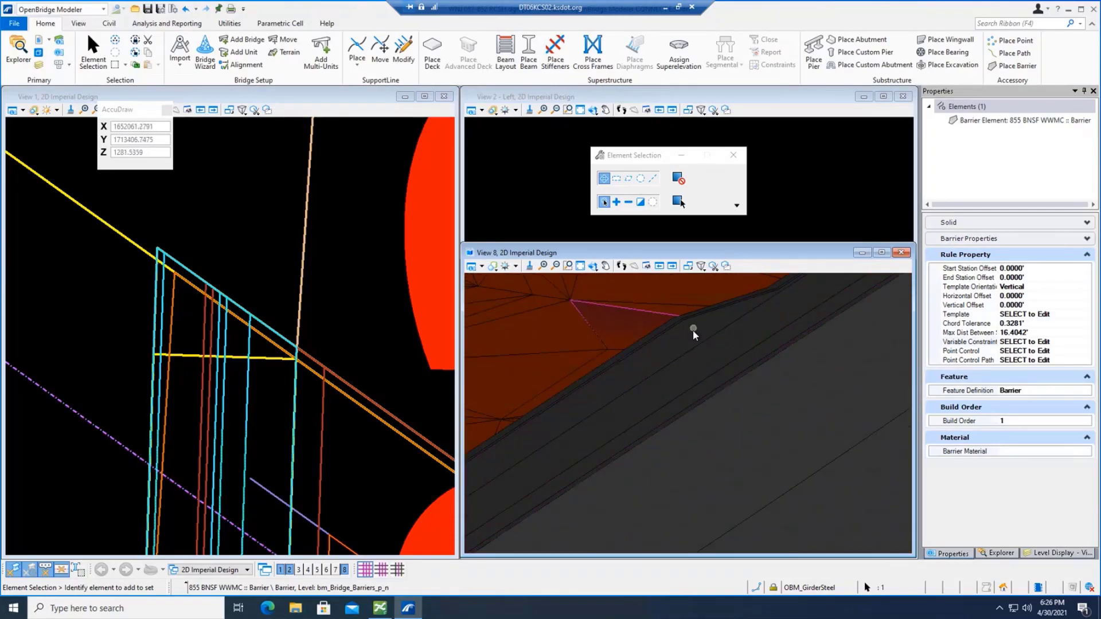
scroll(707, 333, down, 3)
scroll(706, 332, down, 2)
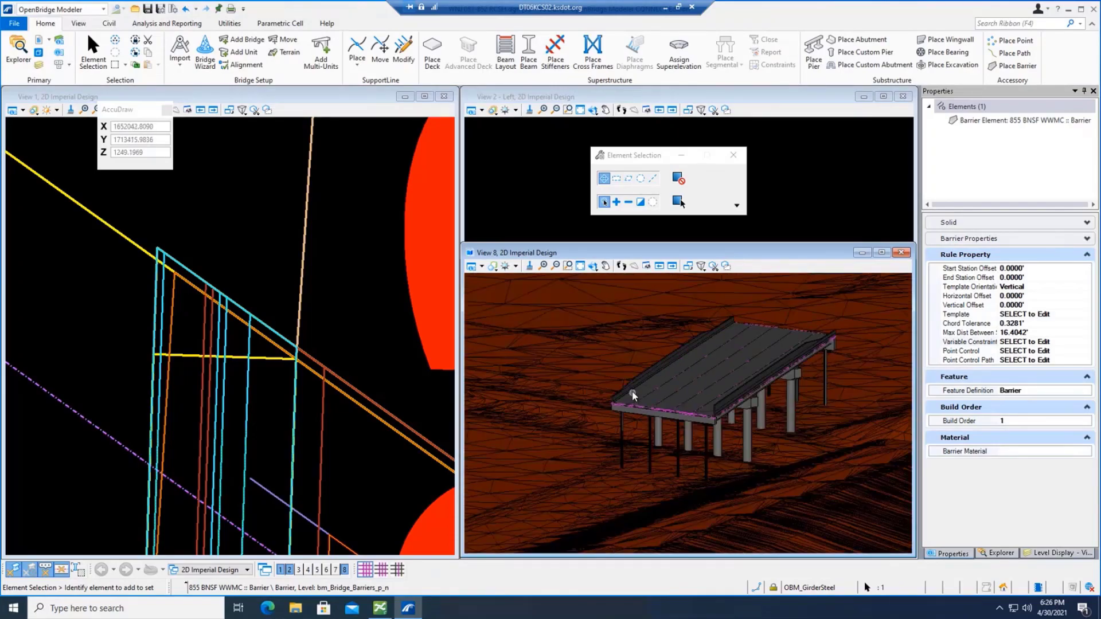
scroll(640, 357, up, 5)
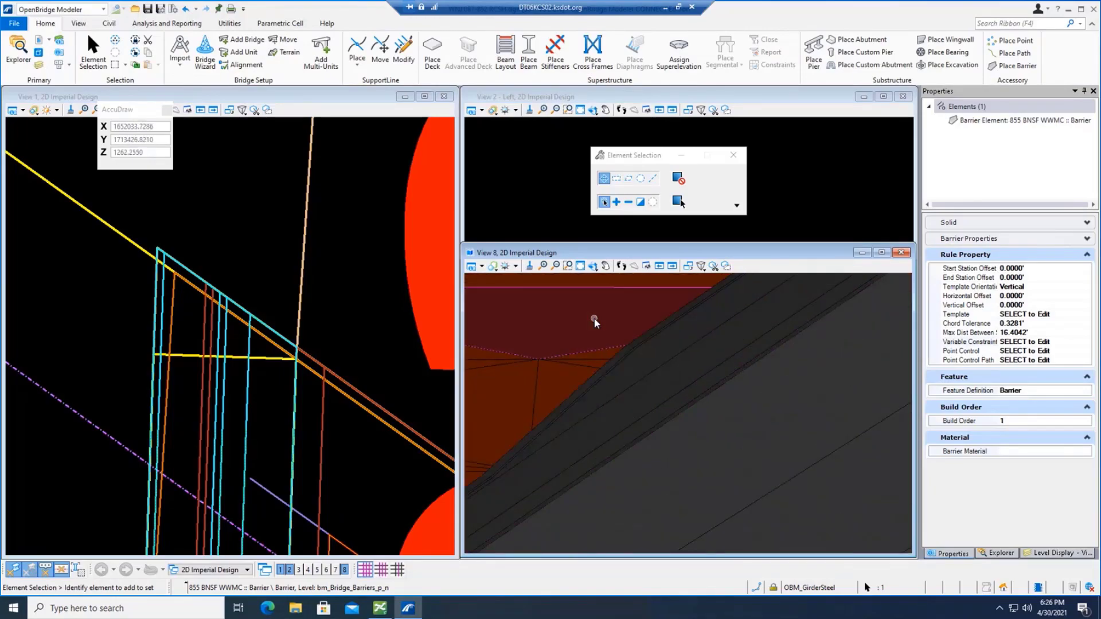
mouse_move(594, 320)
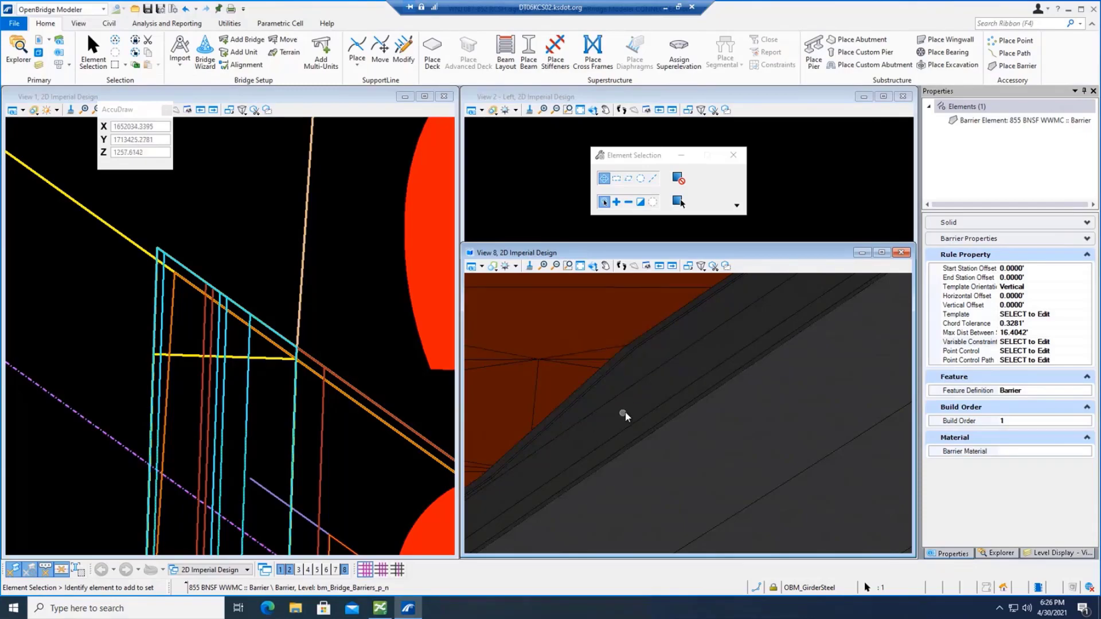
mouse_move(625, 414)
- Examine the barrier's base at the end of the bridge, close up where it meets the sloping deck
scroll(677, 350, down, 6)
scroll(760, 392, up, 8)
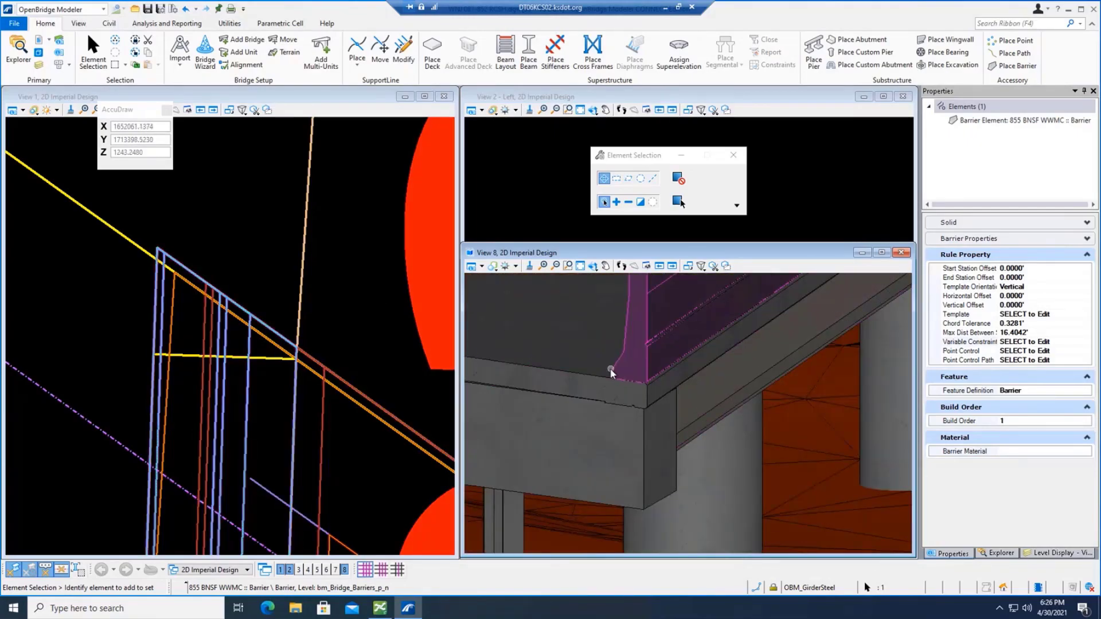
scroll(618, 371, down, 2)
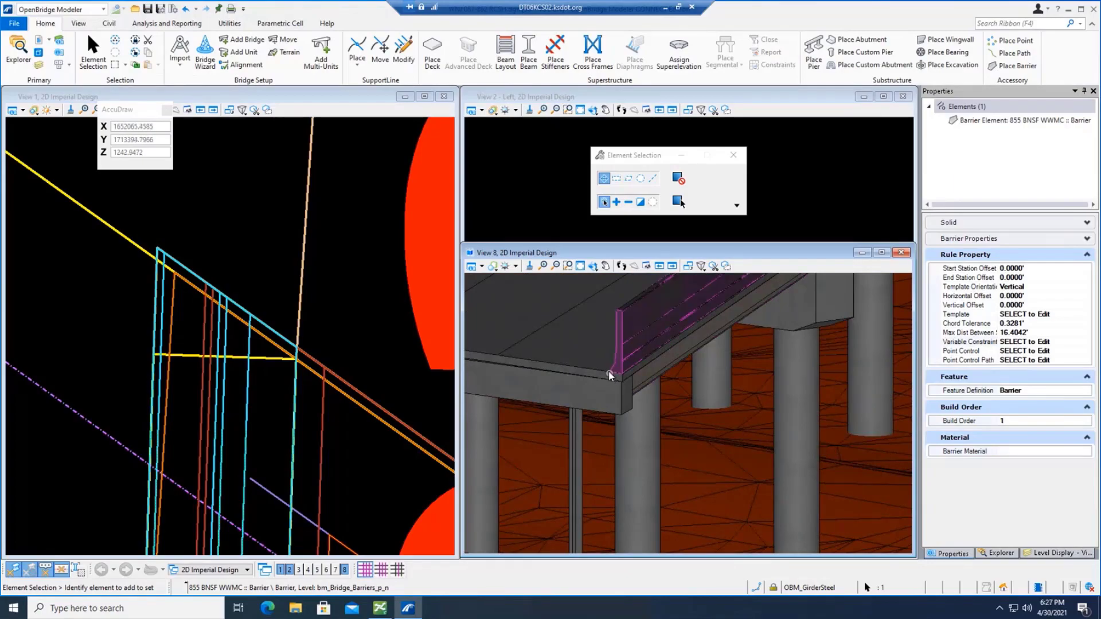
scroll(608, 366, up, 4)
scroll(612, 379, up, 2)
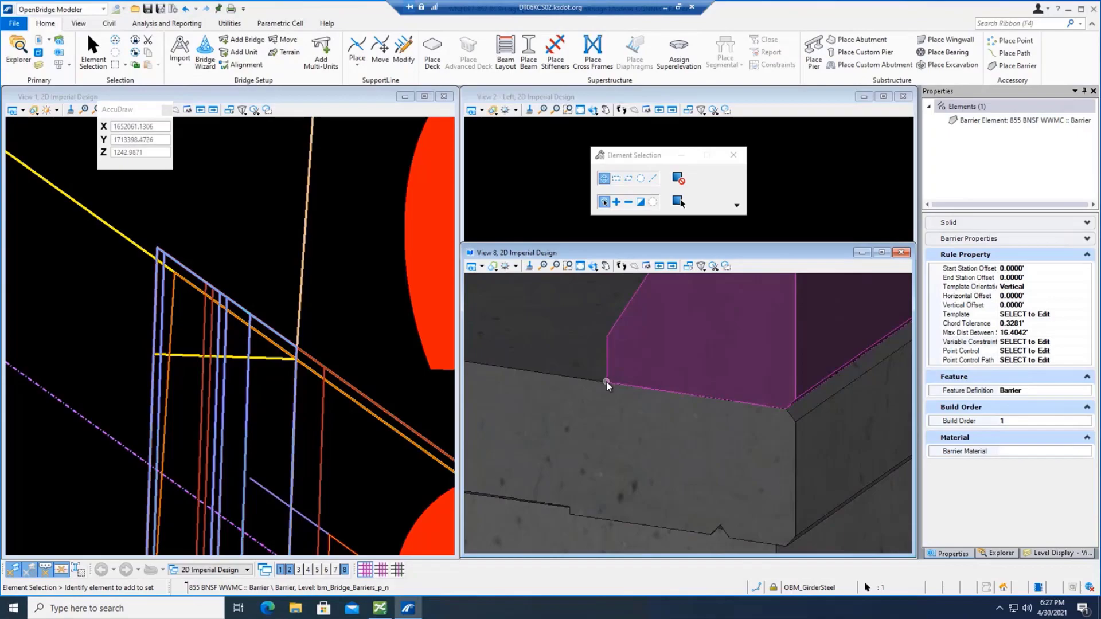
scroll(605, 382, down, 5)
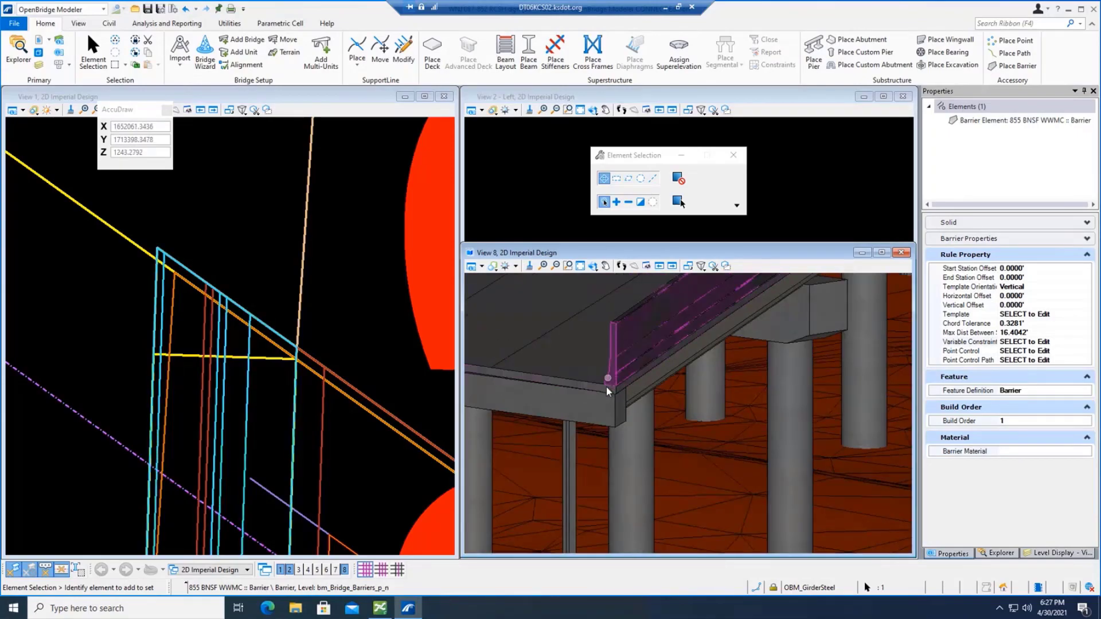
scroll(606, 383, up, 5)
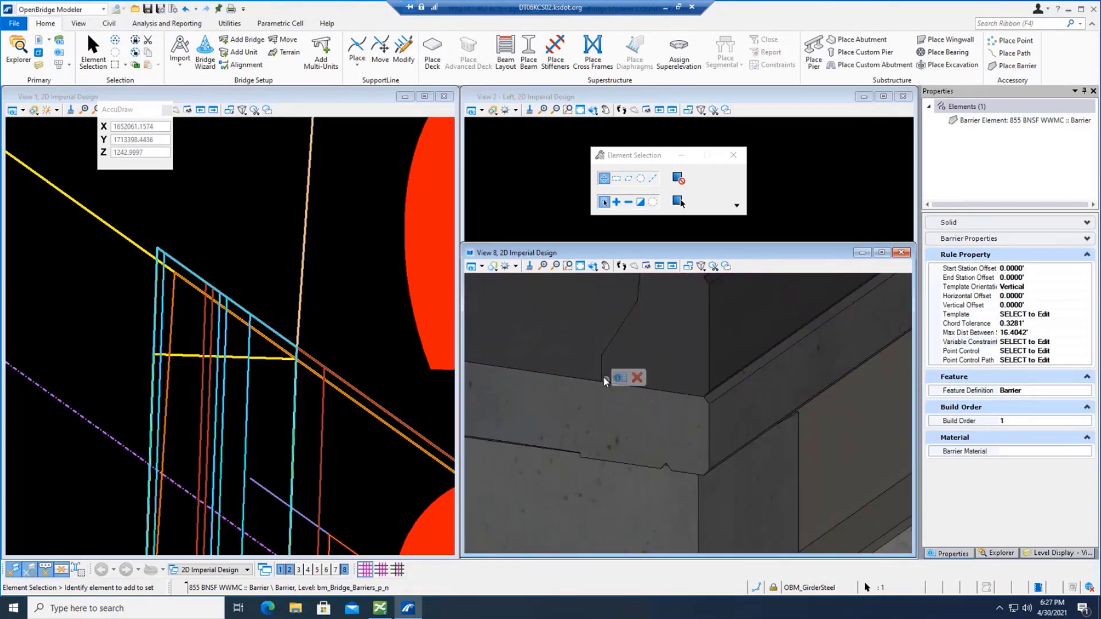